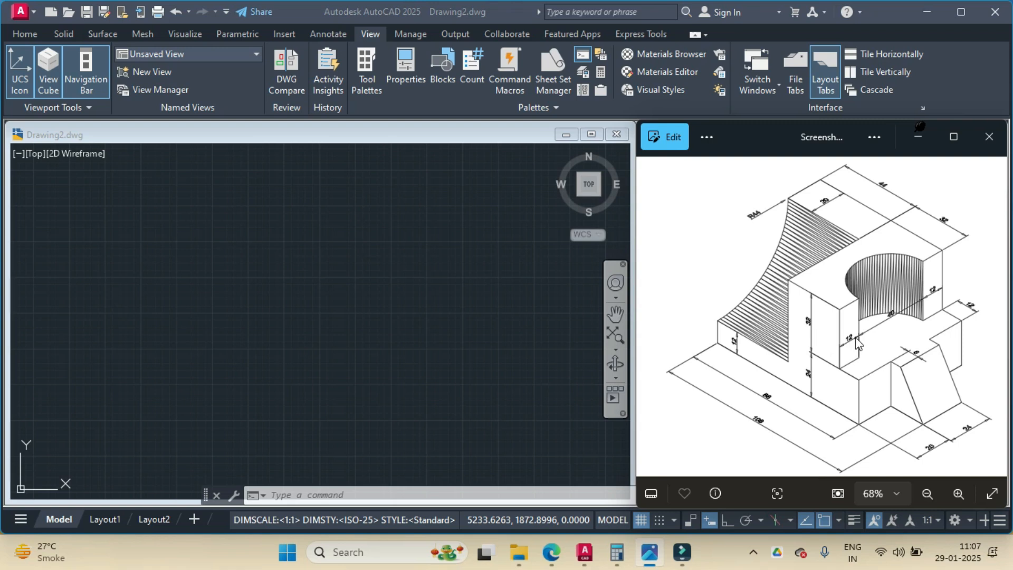
# - Examine the dimensioned isometric reference drawing of the block, including its widths, depths, heights, curved cutouts and sloped front projection
pyautogui.scroll(1, 890, 335)
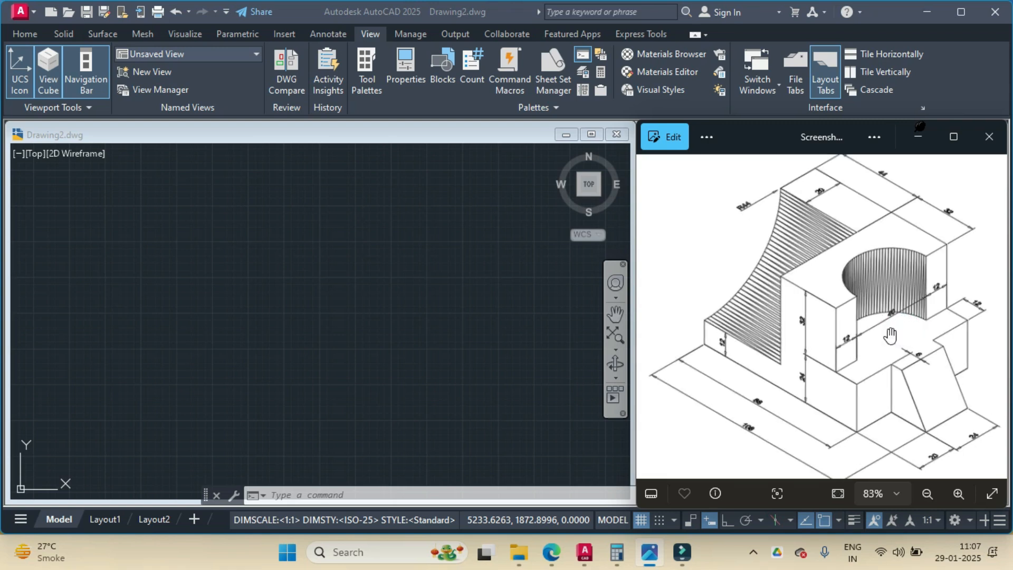
pyautogui.scroll(1, 891, 336)
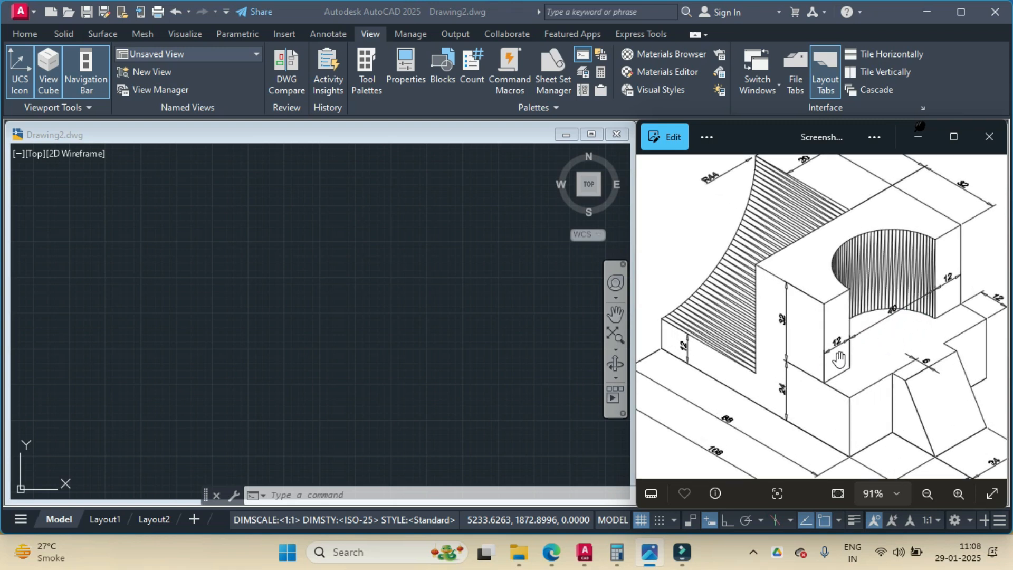
pyautogui.scroll(2, 920, 316)
pyautogui.scroll(-3, 934, 316)
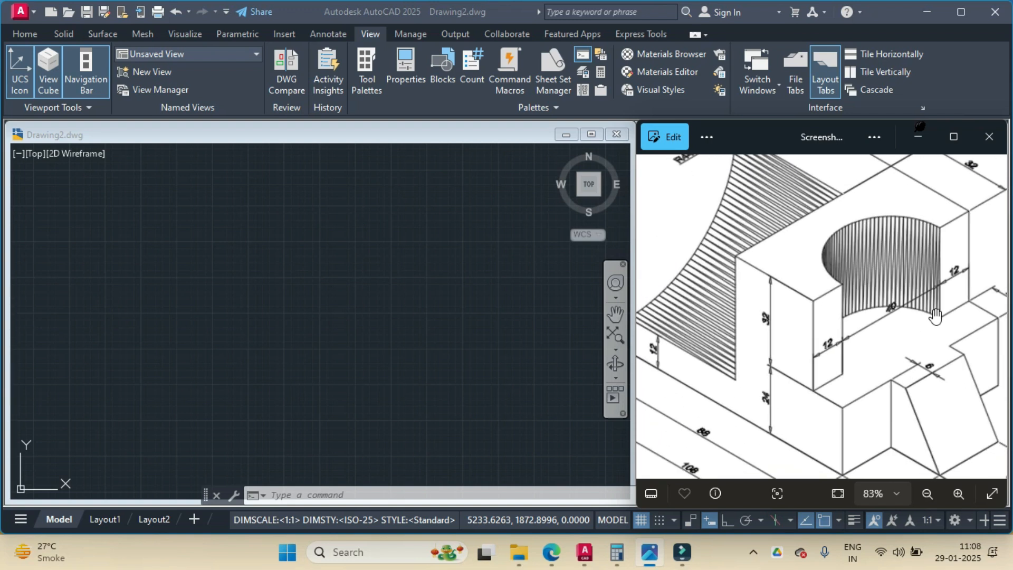
pyautogui.scroll(-2, 935, 315)
pyautogui.scroll(4, 916, 190)
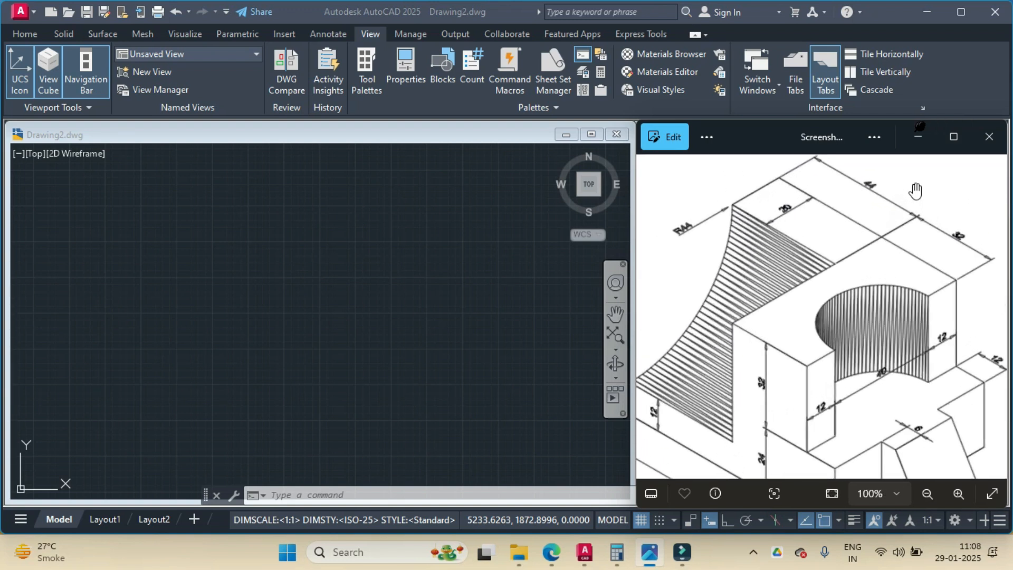
pyautogui.scroll(5, 915, 190)
pyautogui.scroll(-8, 916, 189)
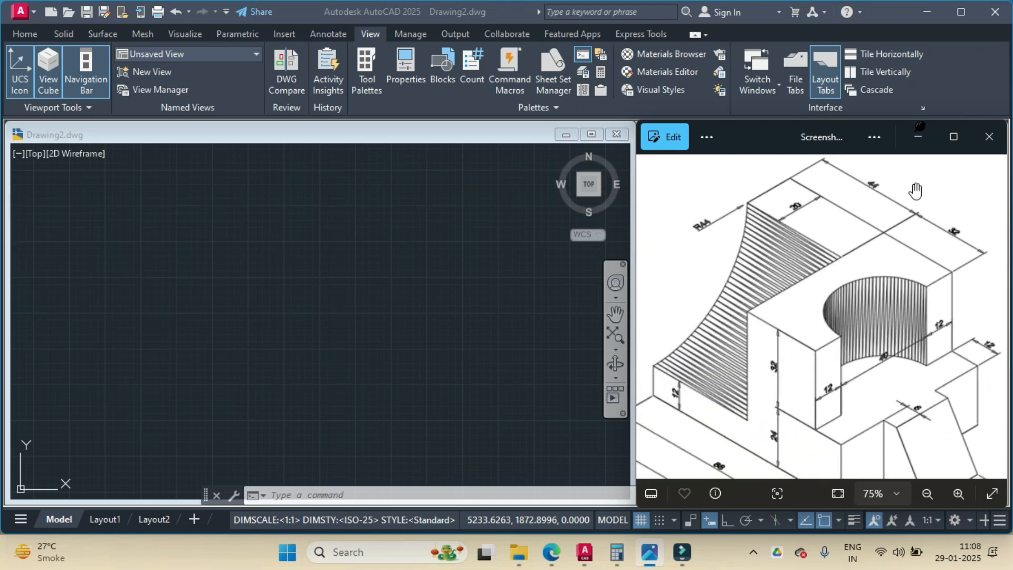
pyautogui.scroll(-2, 915, 190)
pyautogui.scroll(1, 915, 190)
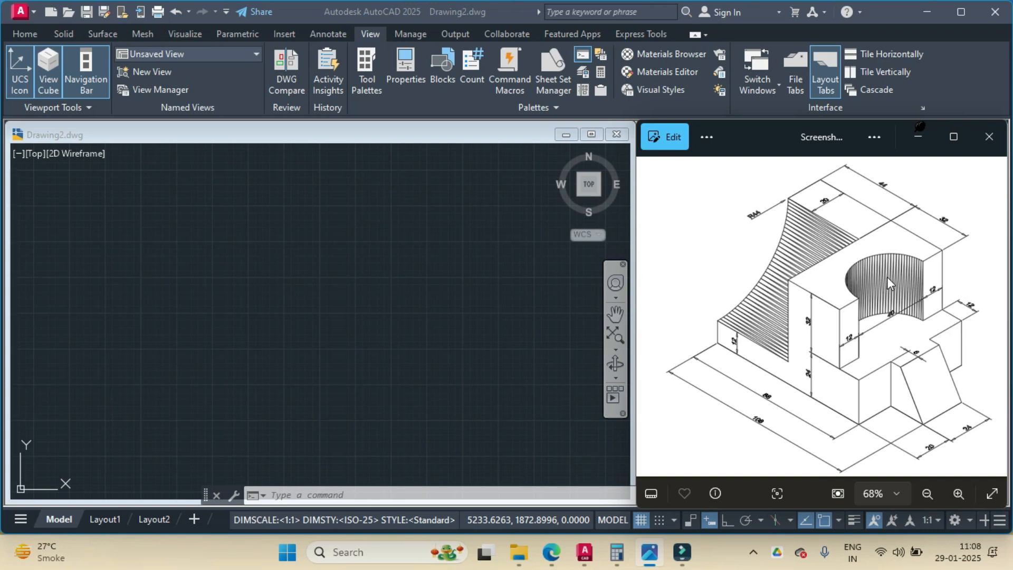
pyautogui.scroll(2, 888, 276)
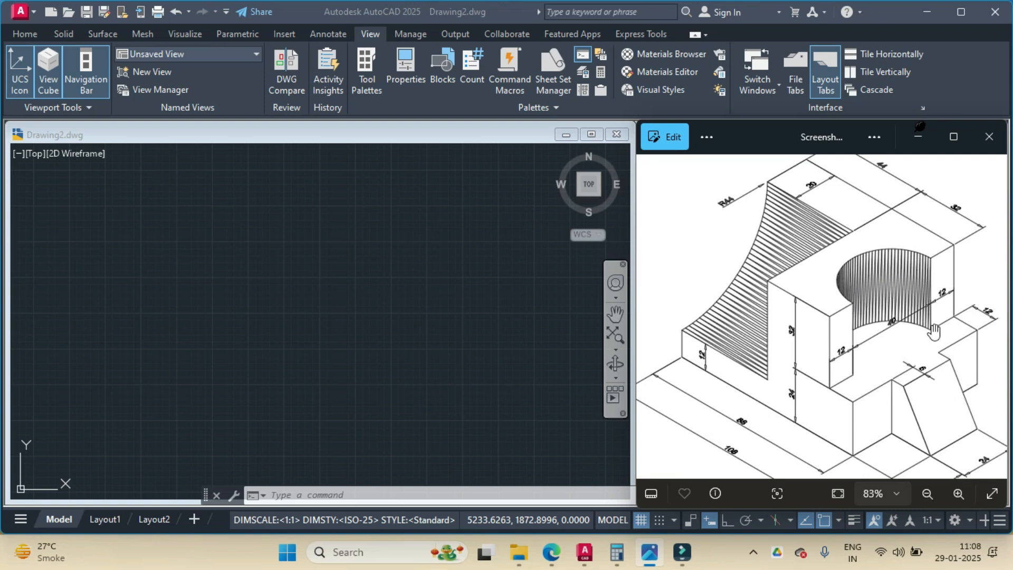
pyautogui.scroll(-2, 900, 281)
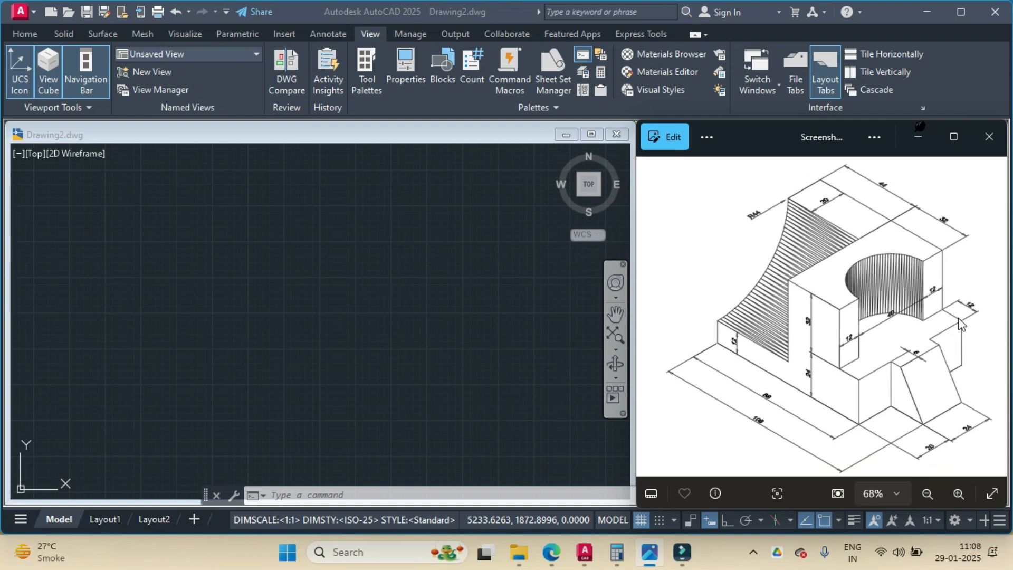
pyautogui.scroll(2, 959, 324)
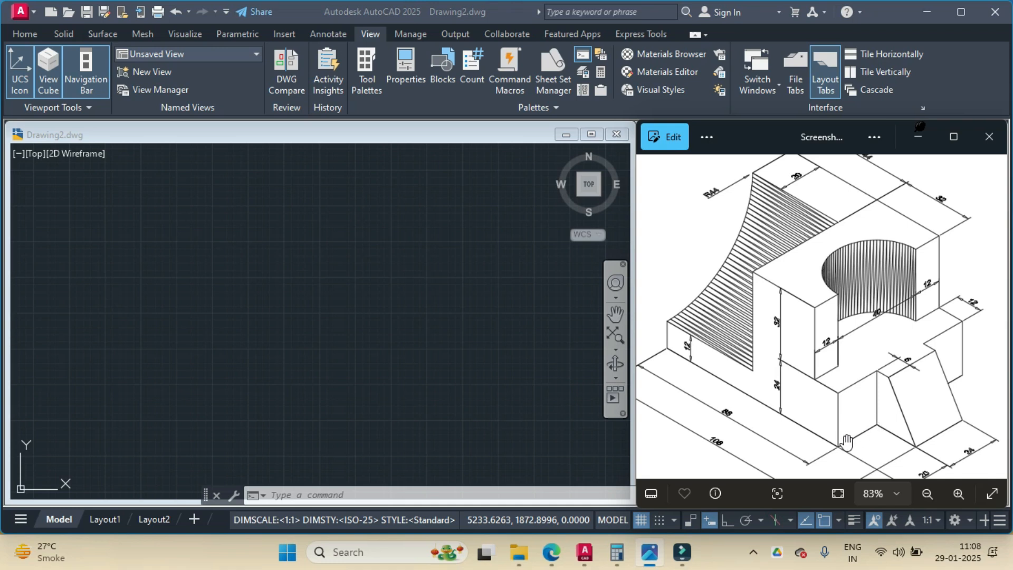
pyautogui.scroll(-2, 800, 334)
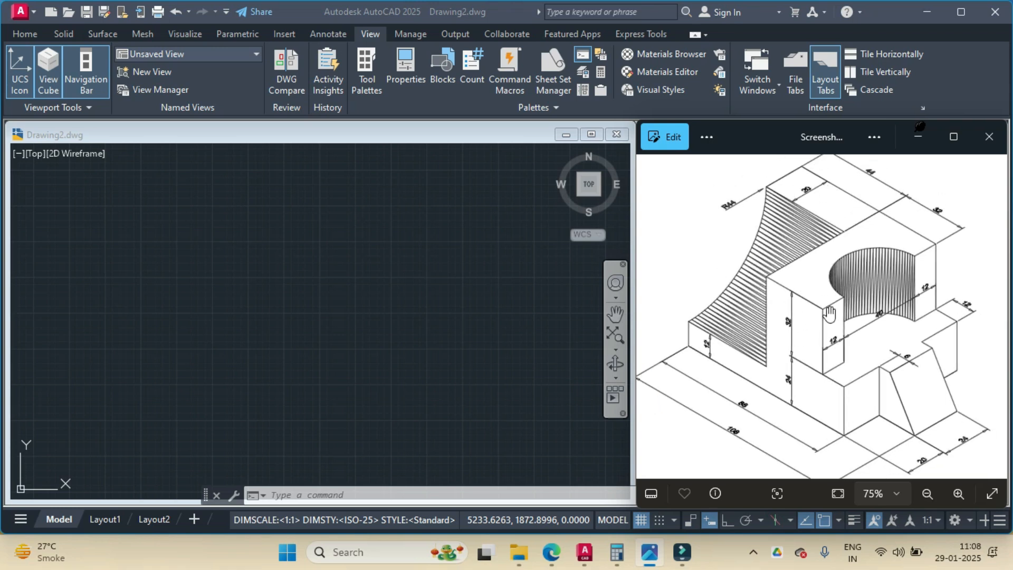
pyautogui.scroll(4, 798, 391)
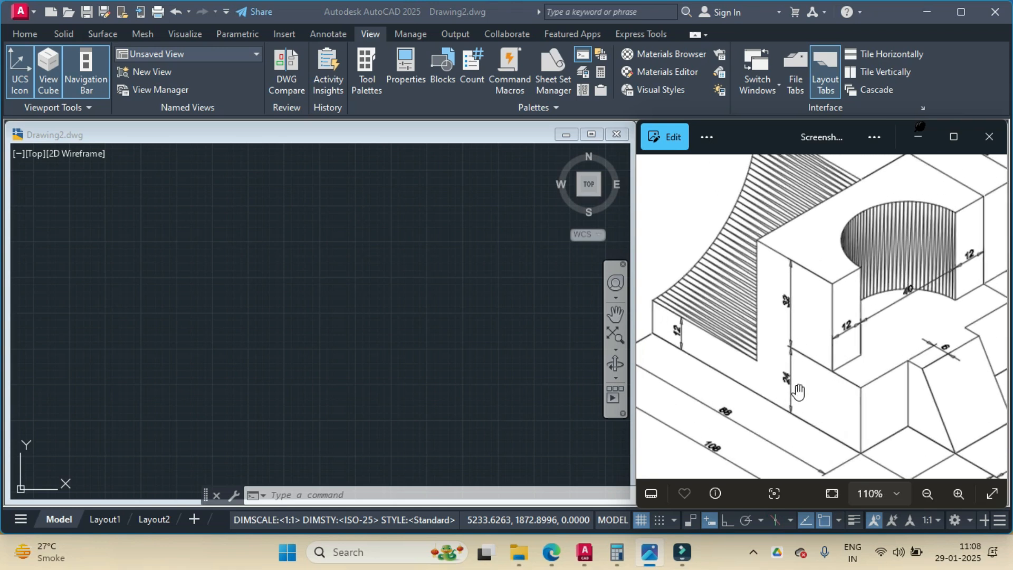
pyautogui.scroll(-4, 803, 277)
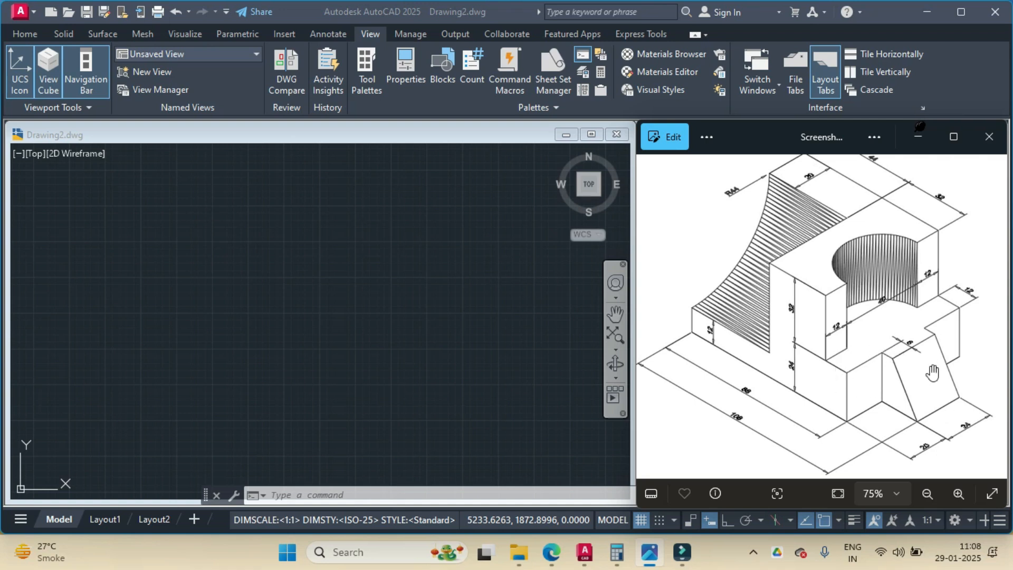
pyautogui.scroll(3, 807, 369)
pyautogui.scroll(-2, 809, 373)
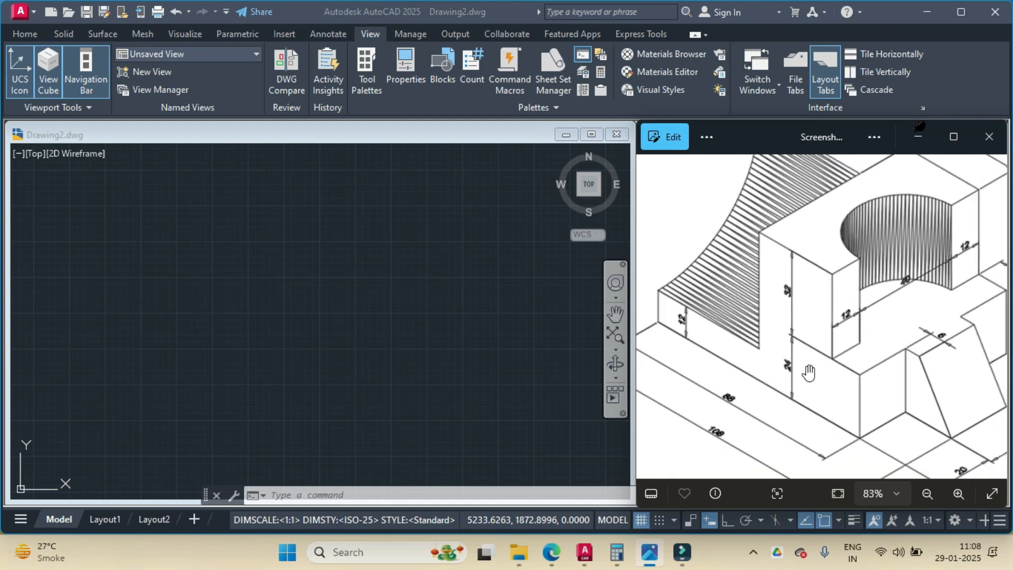
pyautogui.scroll(-1, 809, 372)
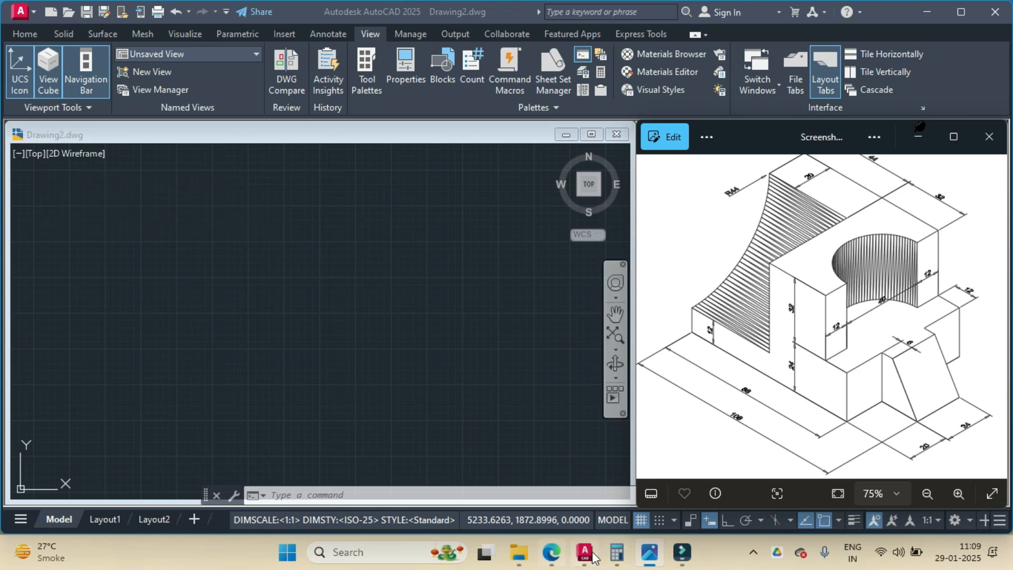
# - Calculate the block's overall width in Calculator as 12 + 40 + 12
pyautogui.click(617, 552)
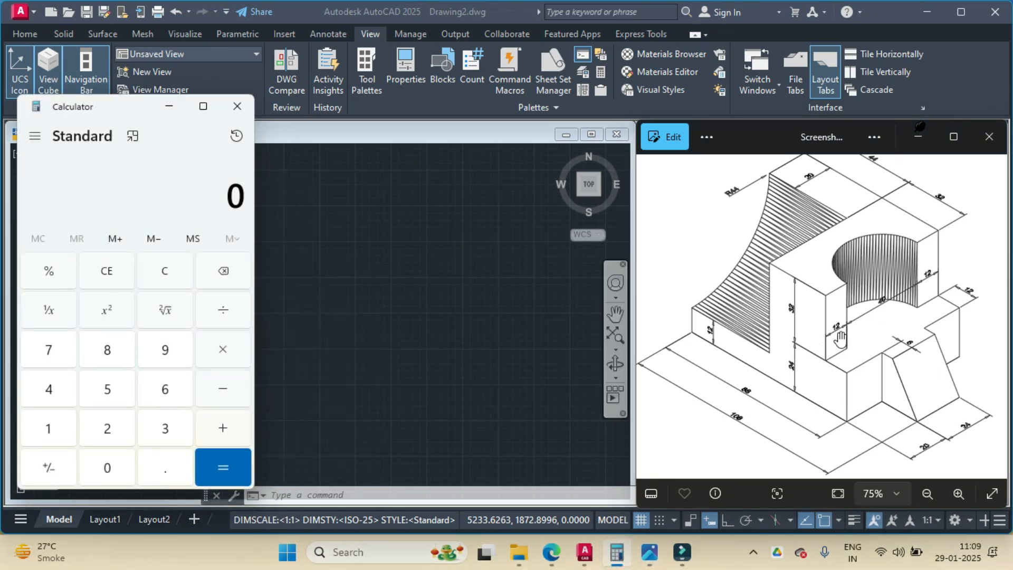
pyautogui.click(49, 429)
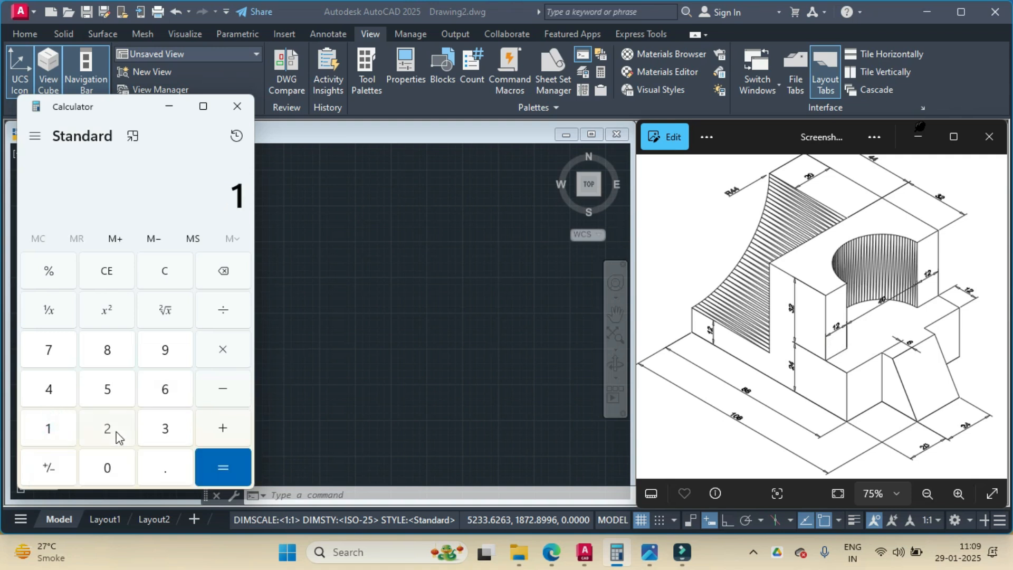
pyautogui.click(112, 429)
pyautogui.click(222, 424)
pyautogui.click(49, 390)
pyautogui.click(105, 467)
pyautogui.click(227, 434)
pyautogui.click(54, 430)
pyautogui.click(106, 430)
pyautogui.click(219, 468)
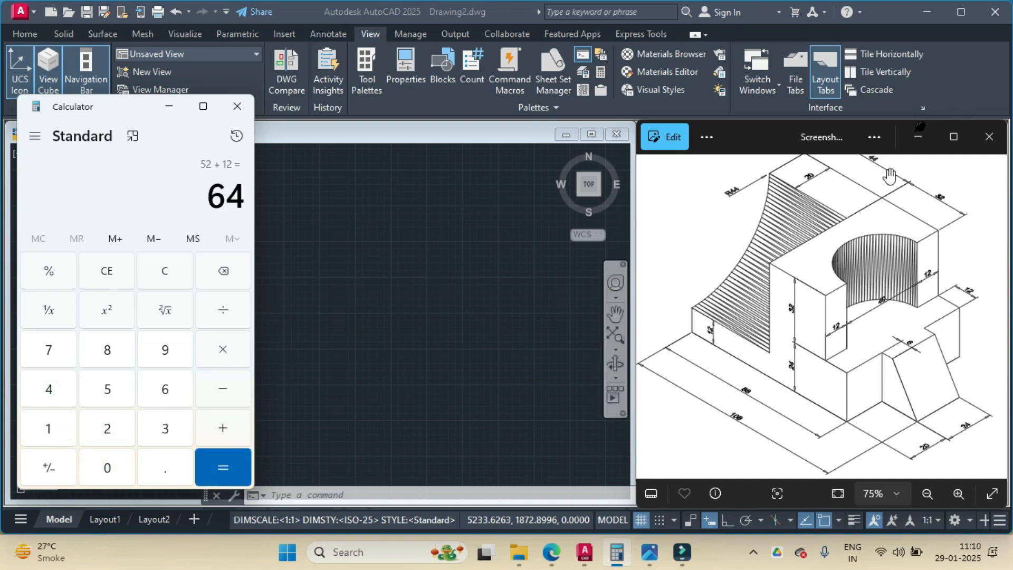
# - Calculate the combined depth as 44 + 32, and put the calculator away to return to the AutoCAD drawing
pyautogui.click(164, 269)
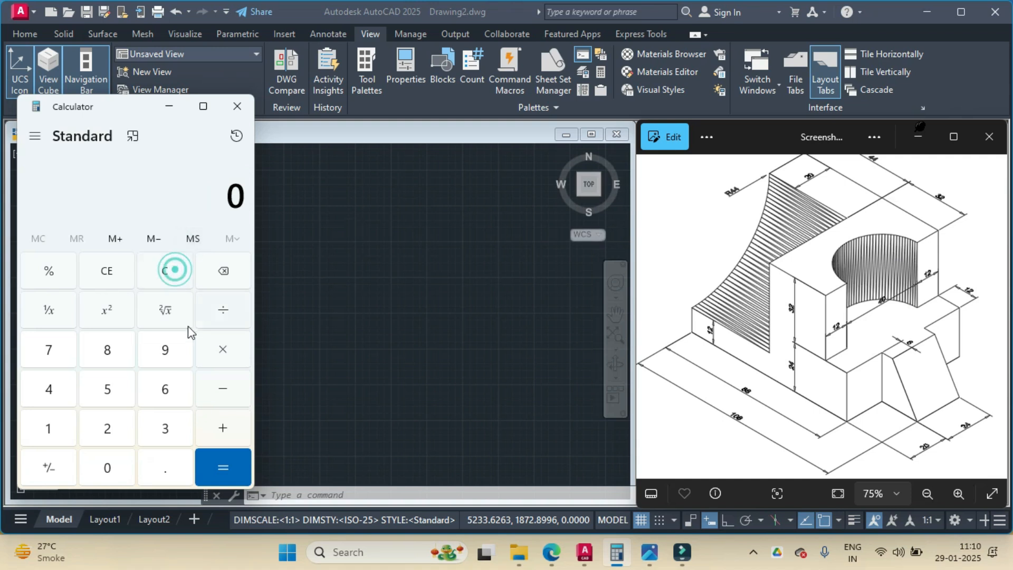
pyautogui.doubleClick(48, 390)
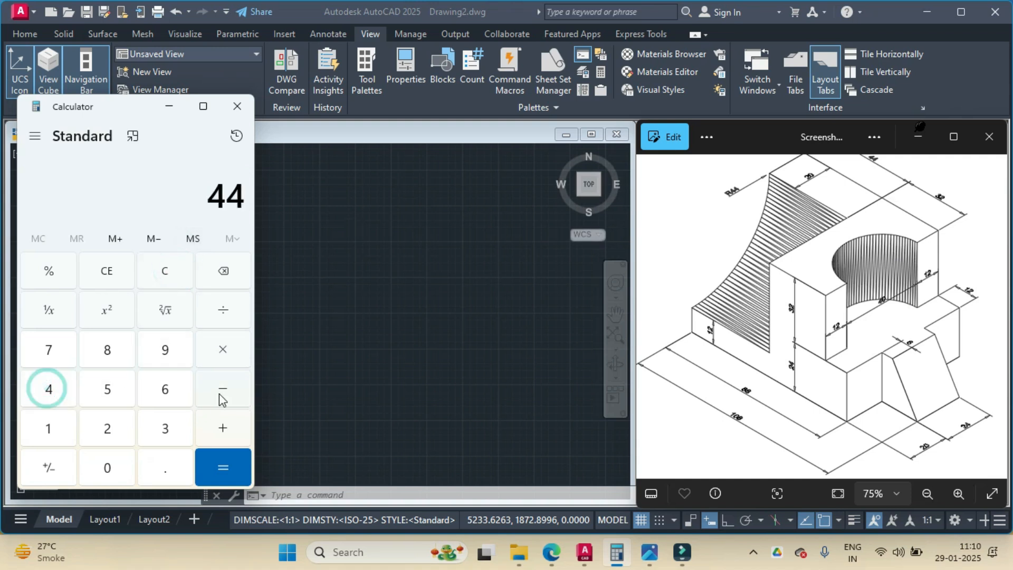
pyautogui.click(222, 428)
pyautogui.click(169, 427)
pyautogui.click(123, 426)
pyautogui.click(232, 464)
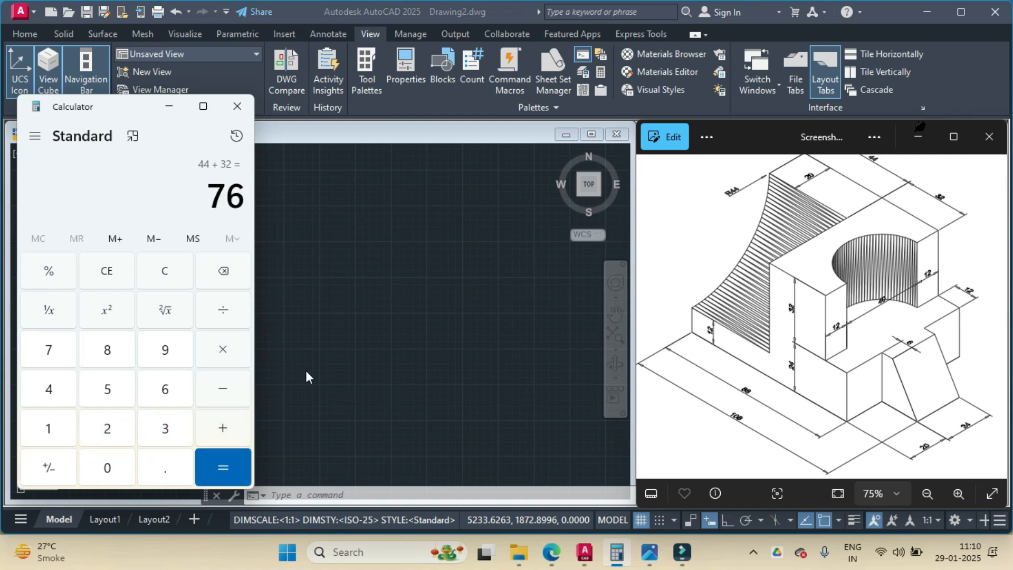
pyautogui.click(169, 107)
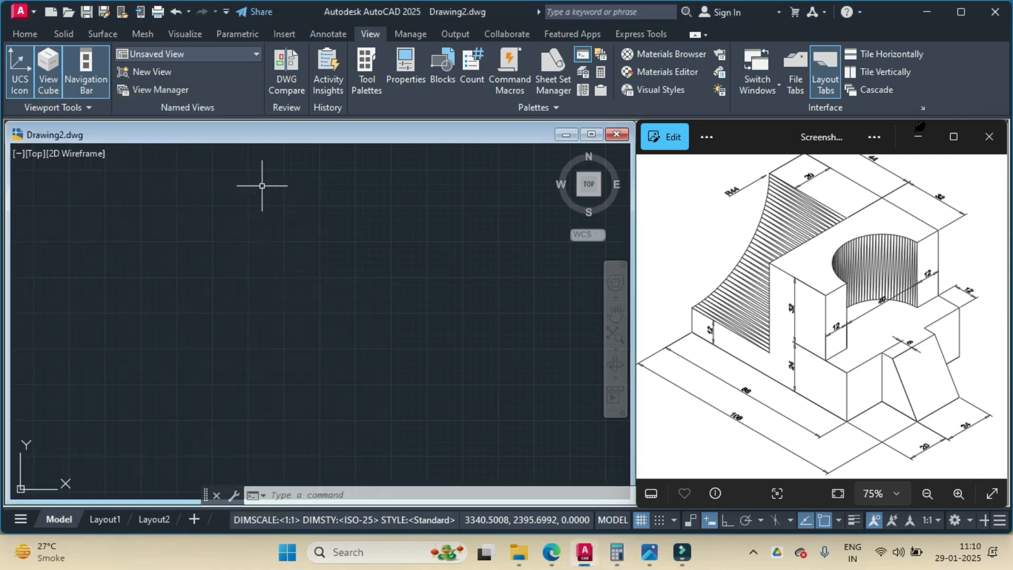
# - Draw a rectangle 64 wide and 76 high in the top view for the block's plan outline
pyautogui.click(25, 34)
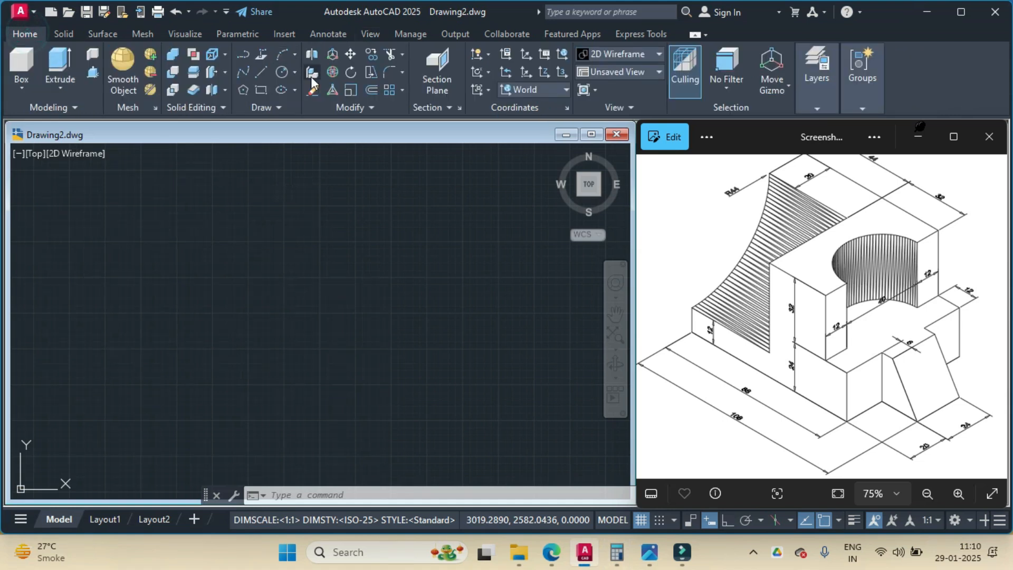
pyautogui.click(264, 89)
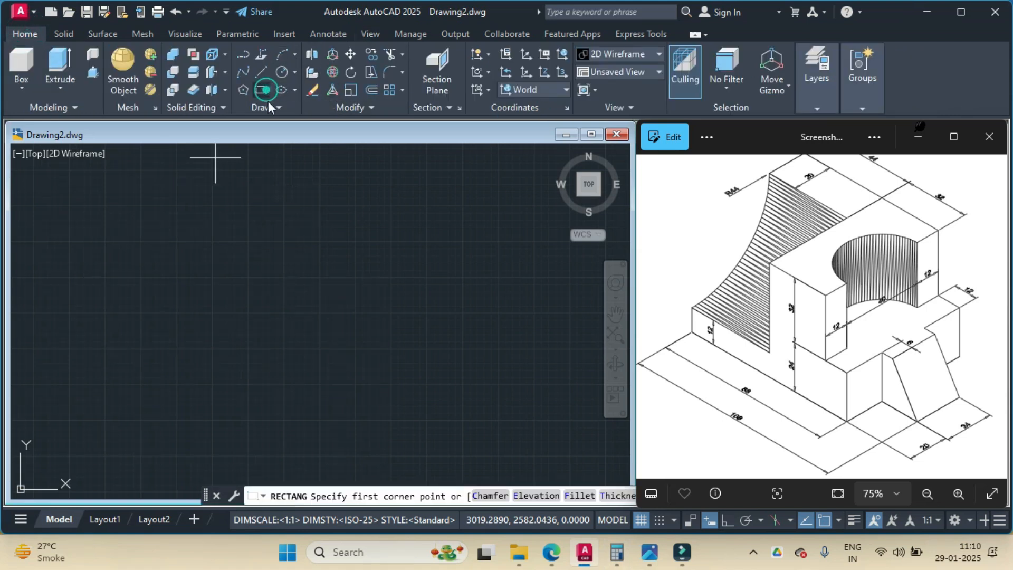
pyautogui.click(260, 210)
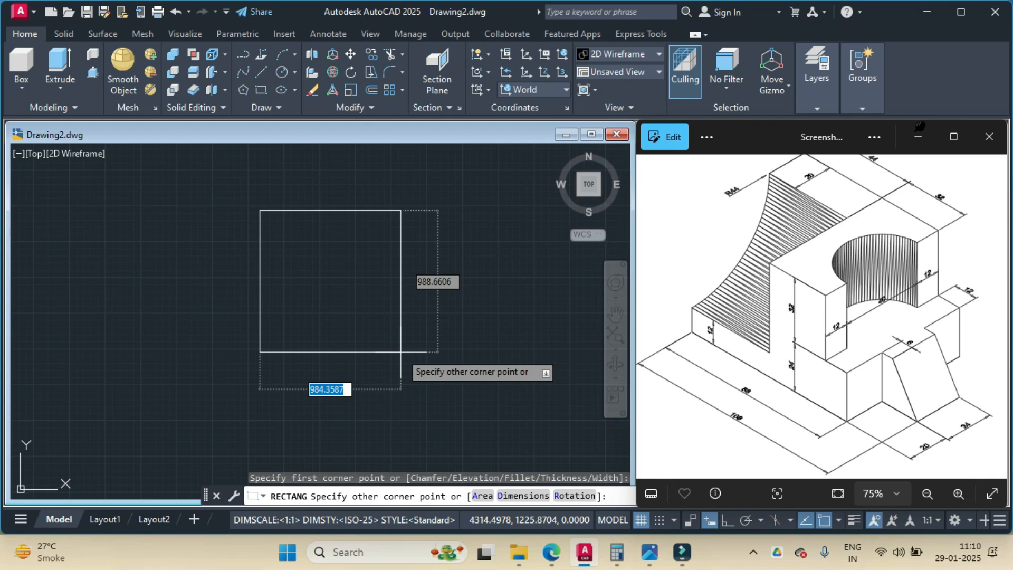
pyautogui.write('64')
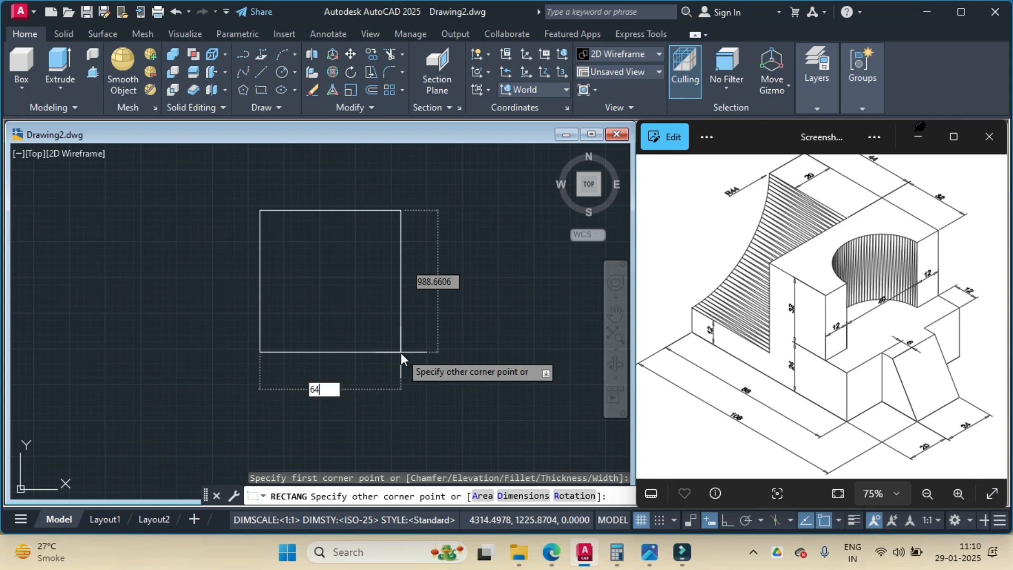
pyautogui.press('Tab')
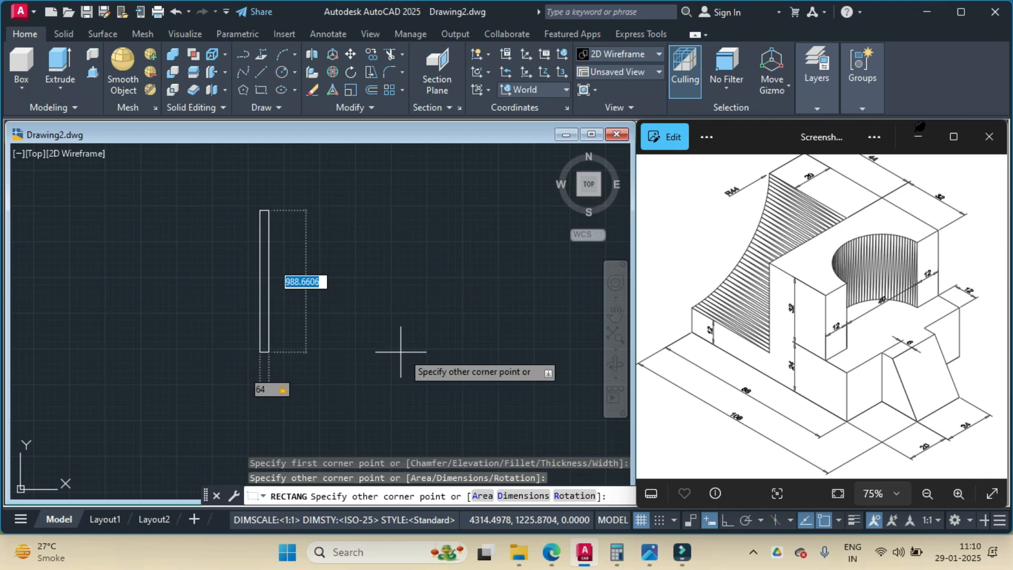
pyautogui.click(617, 551)
pyautogui.click(617, 552)
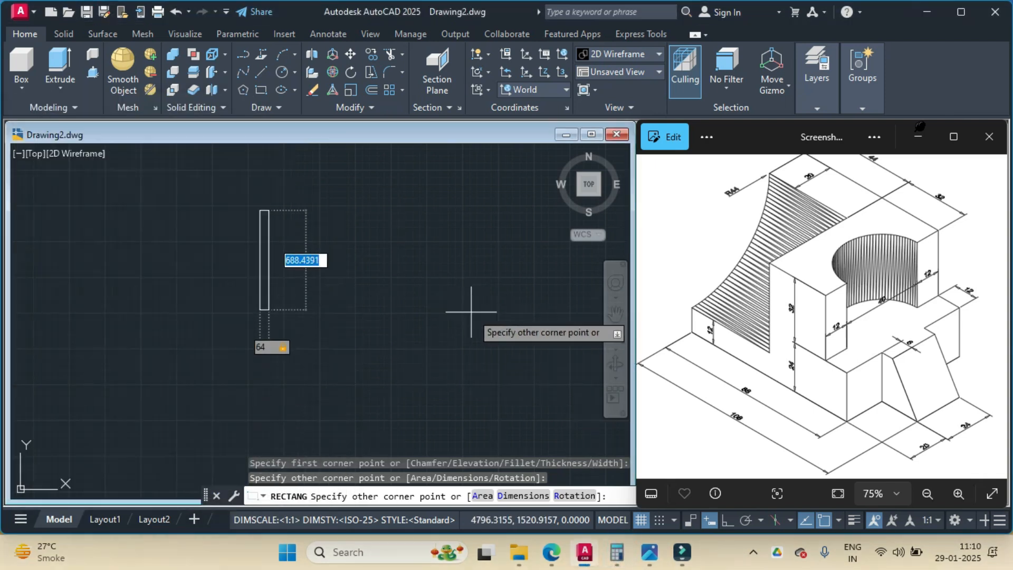
pyautogui.write('76')
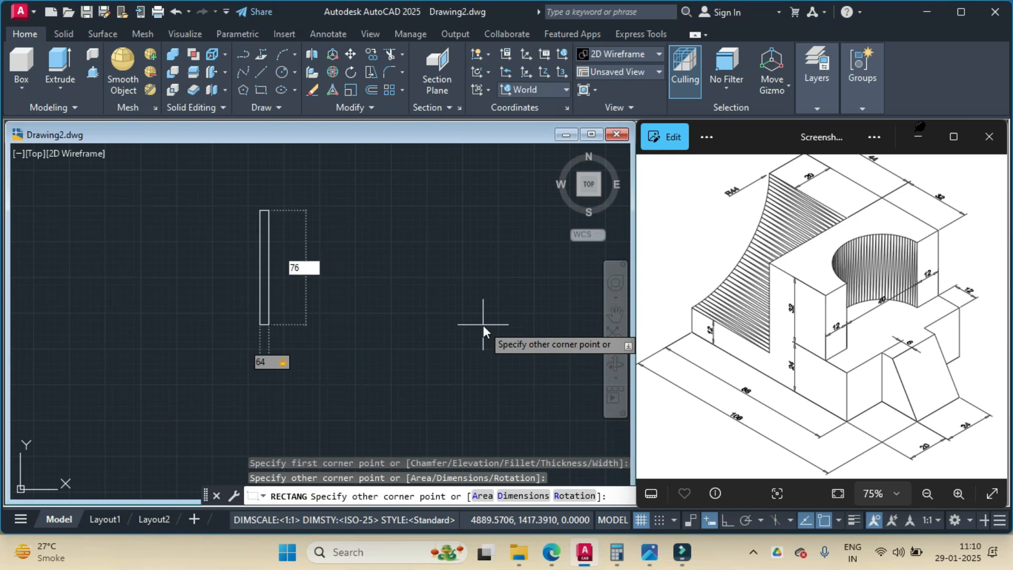
pyautogui.press('Return')
pyautogui.scroll(8, 233, 186)
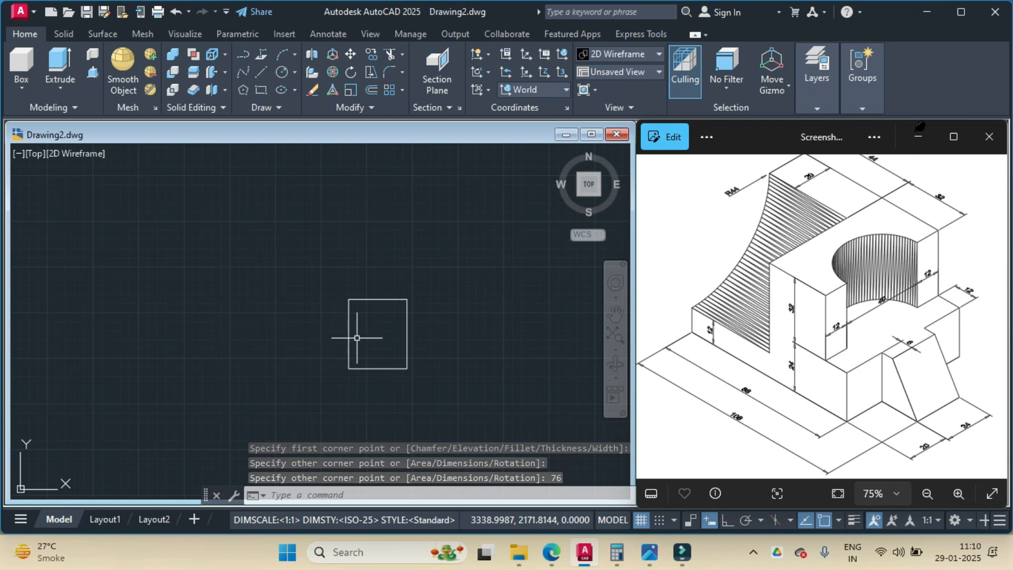
pyautogui.scroll(4, 390, 350)
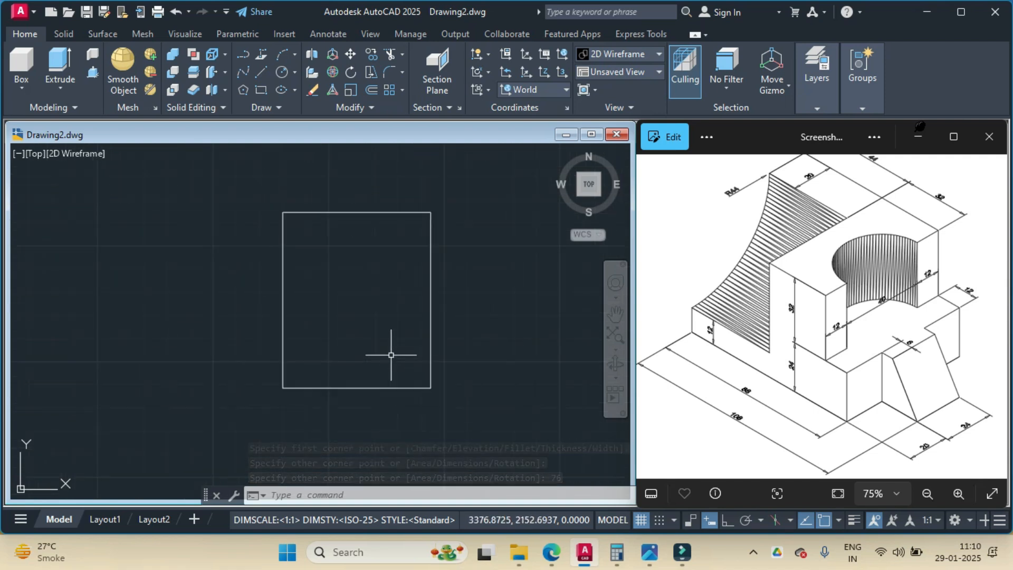
pyautogui.scroll(-2, 389, 354)
pyautogui.scroll(2, 393, 339)
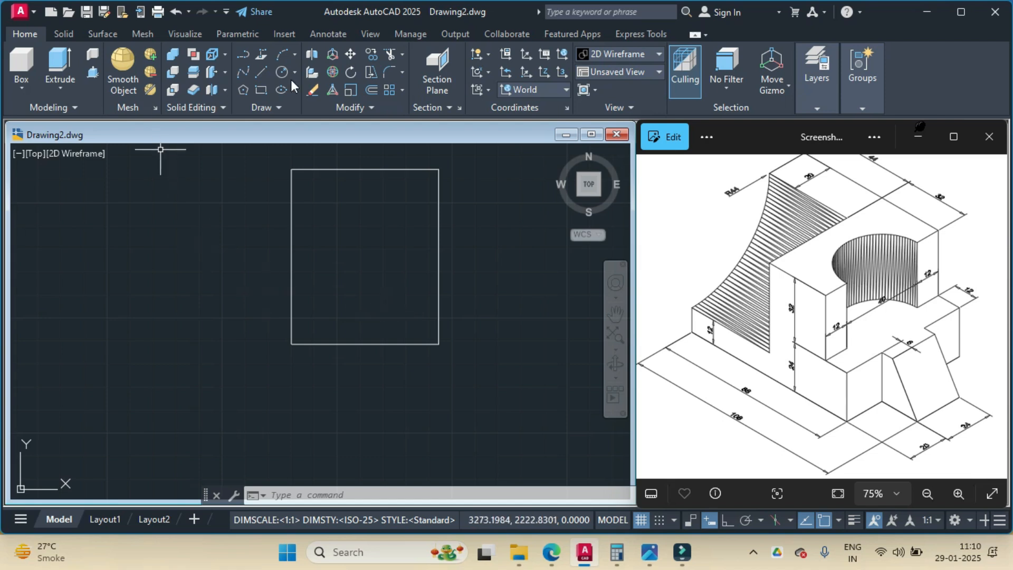
# - Add linear dimensions along the rectangle's lower edge and right edge to check its width and height
pyautogui.click(319, 34)
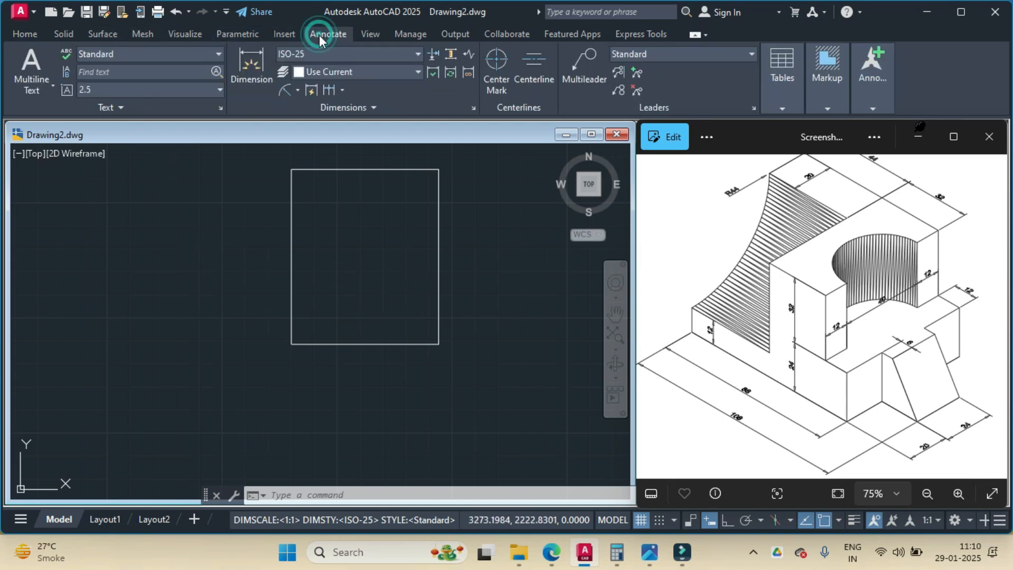
pyautogui.click(298, 91)
pyautogui.click(315, 109)
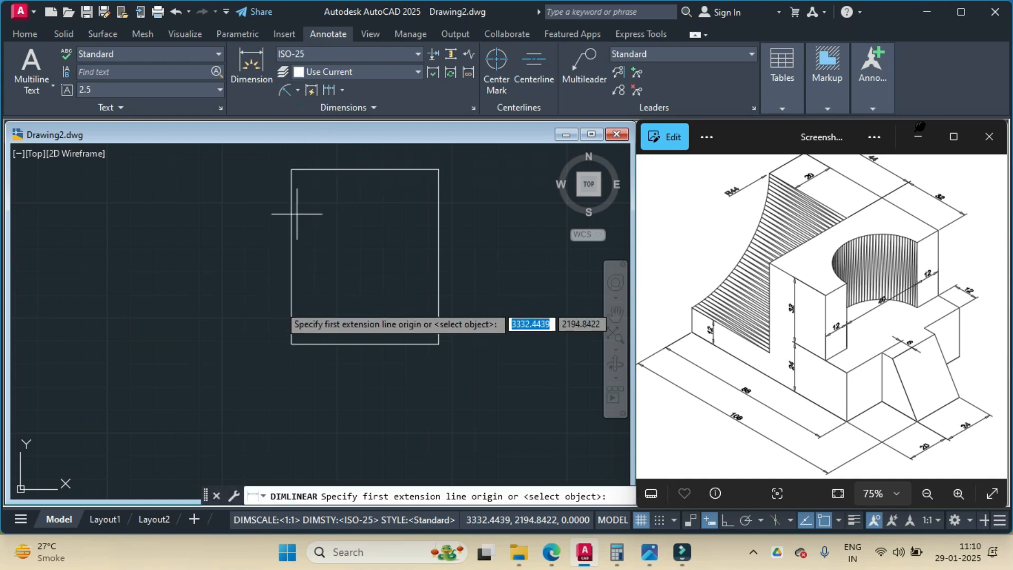
pyautogui.click(291, 343)
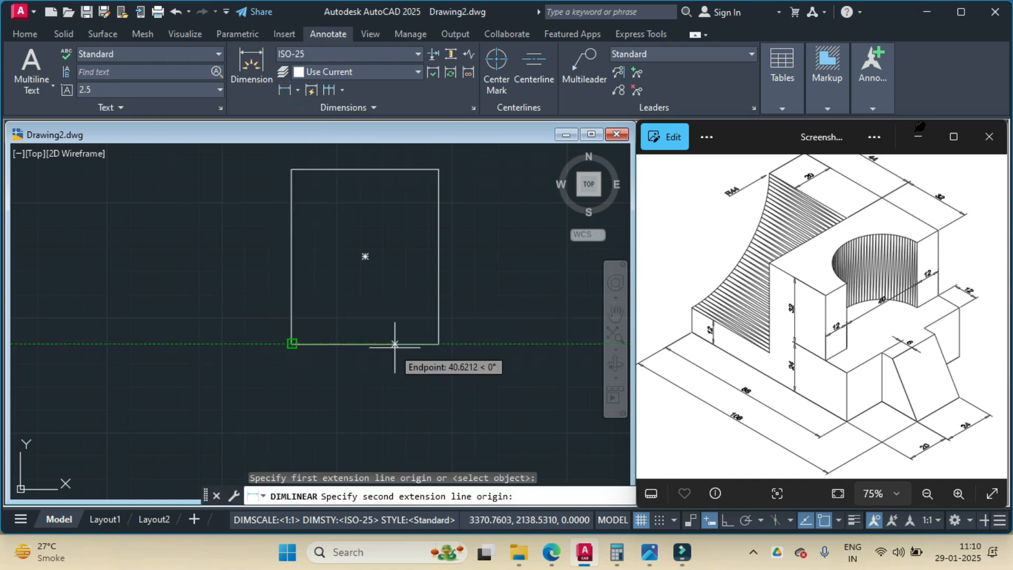
pyautogui.click(439, 343)
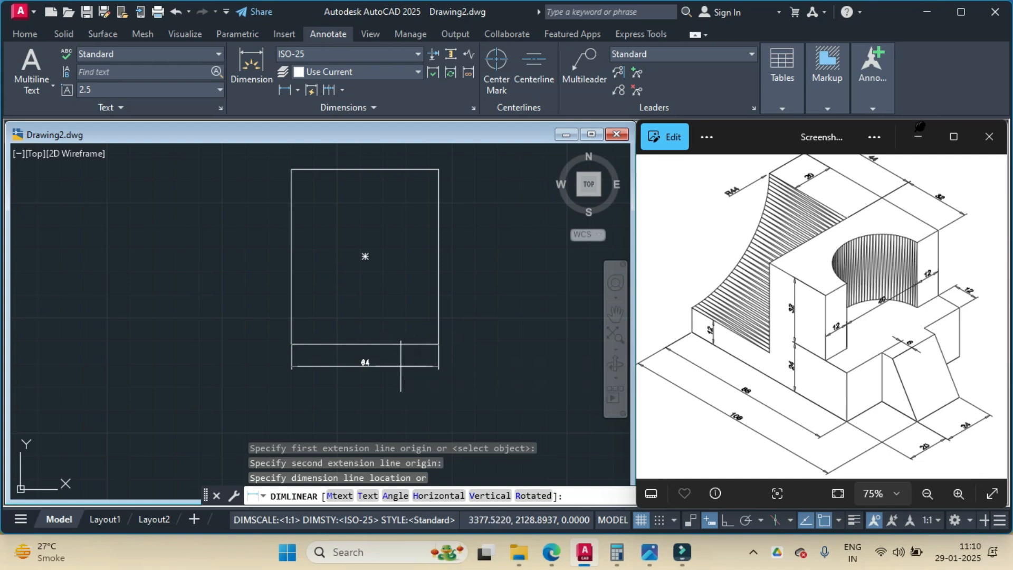
pyautogui.click(400, 366)
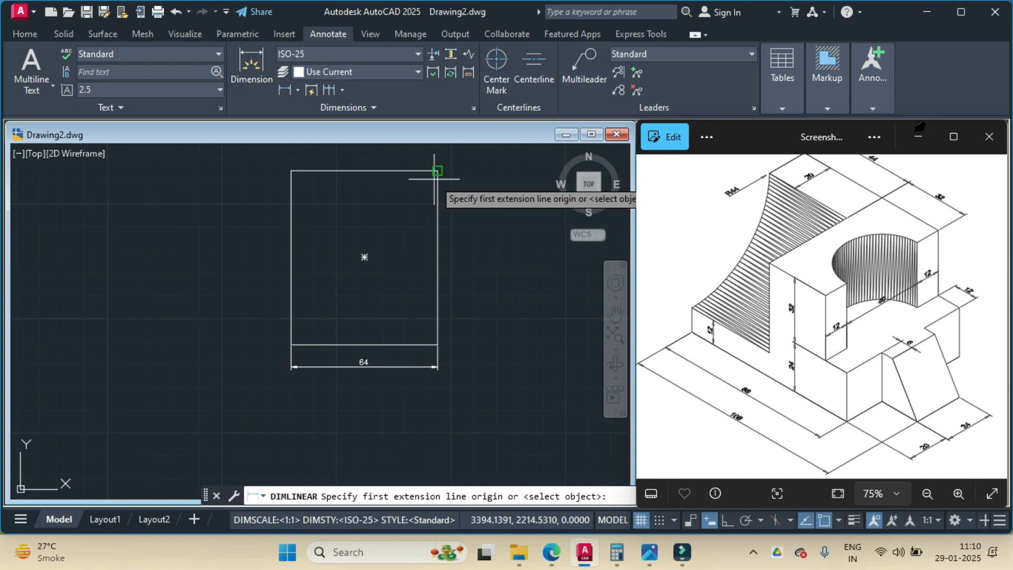
pyautogui.click(437, 170)
pyautogui.click(437, 345)
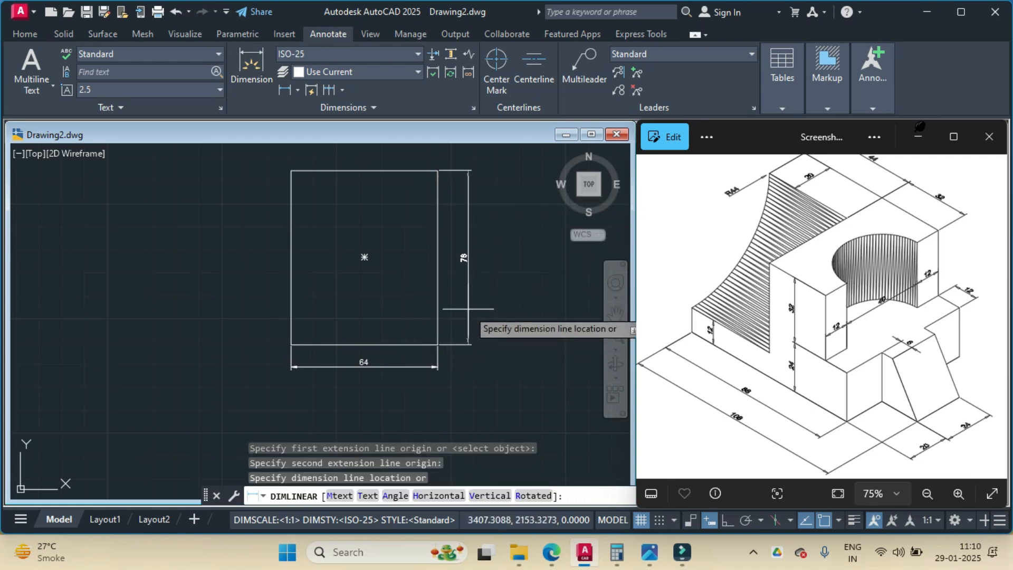
pyautogui.click(467, 305)
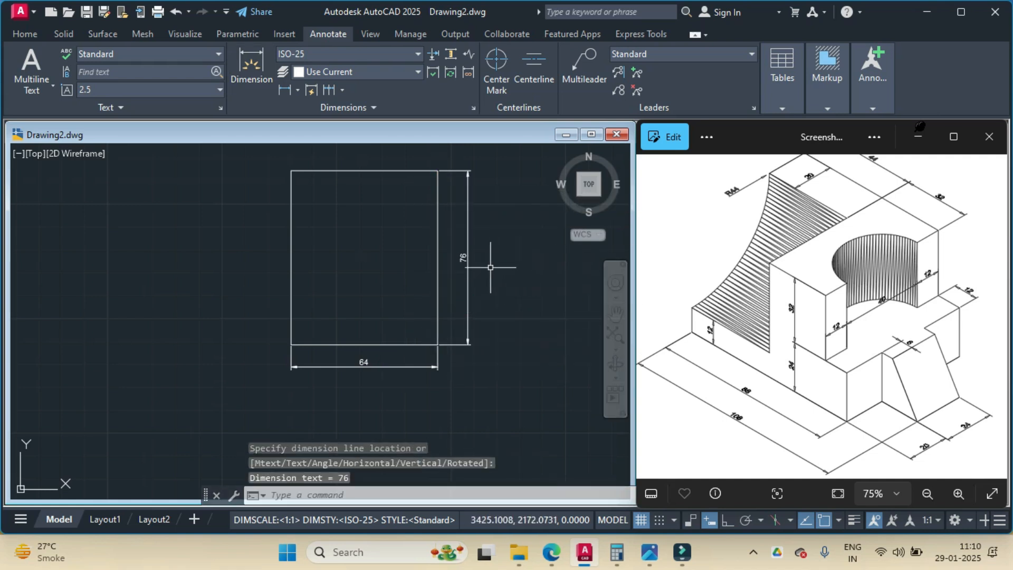
# - Delete both linear dimensions from the rectangle
pyautogui.click(467, 273)
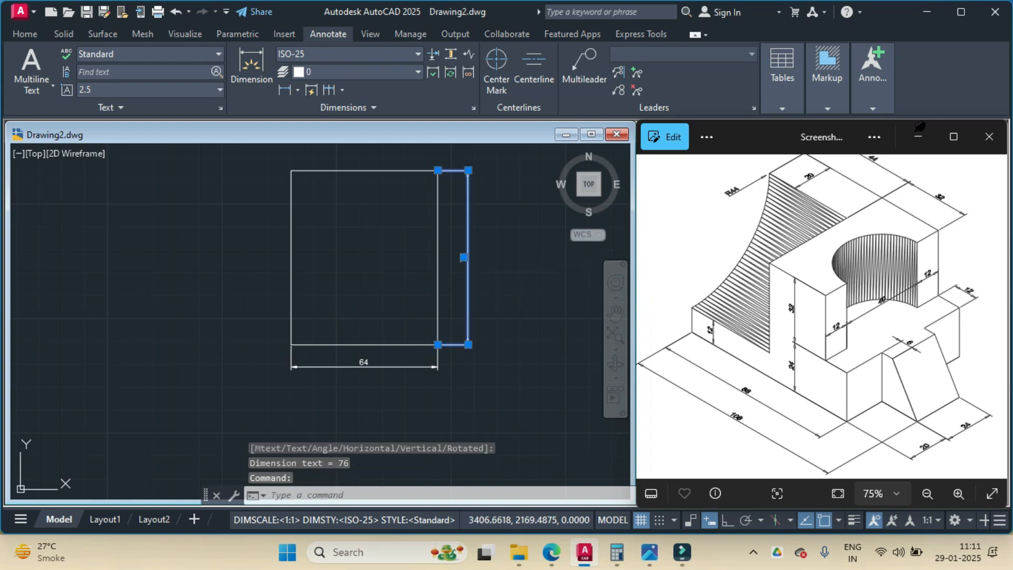
pyautogui.press('Delete')
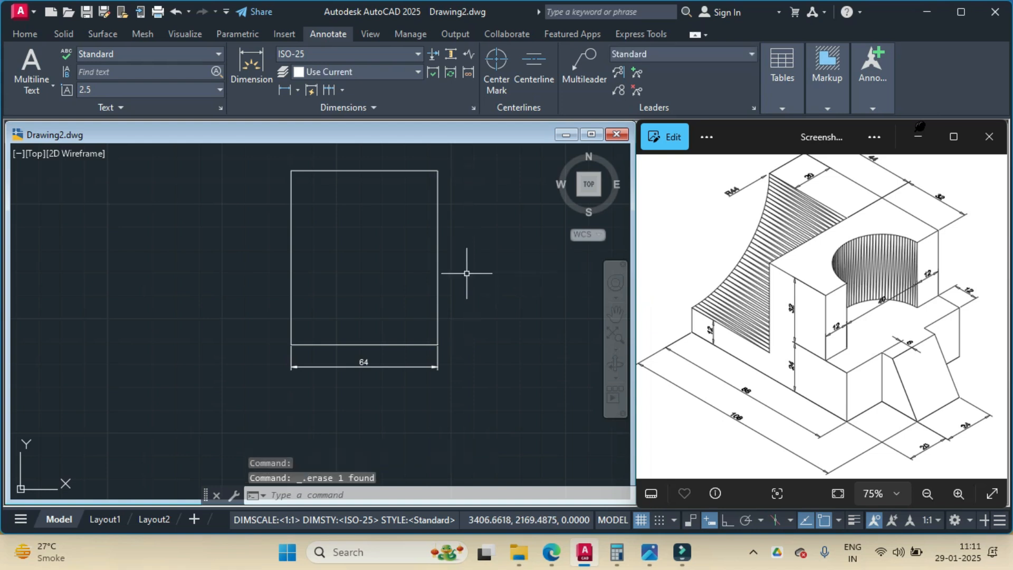
pyautogui.click(390, 368)
pyautogui.press('Delete')
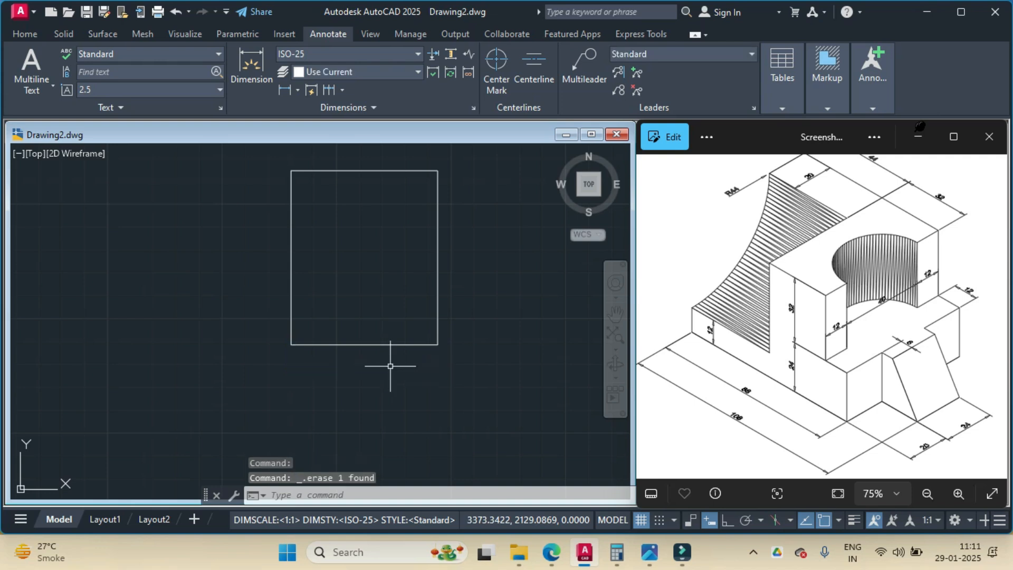
# - Draw a circle of diameter 40 centred on the midpoint of the rectangle's lower edge
pyautogui.click(22, 34)
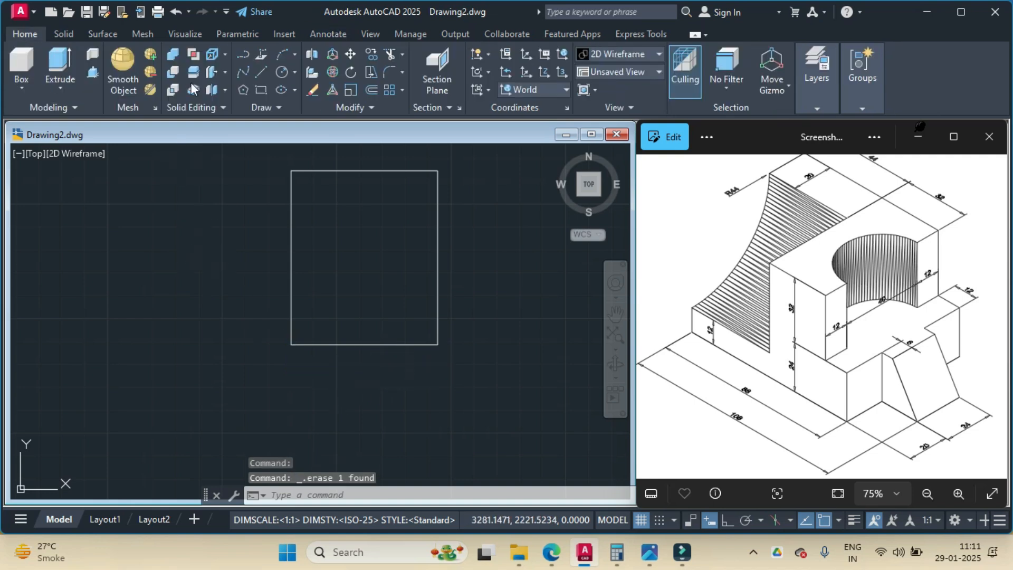
pyautogui.click(298, 73)
pyautogui.click(331, 122)
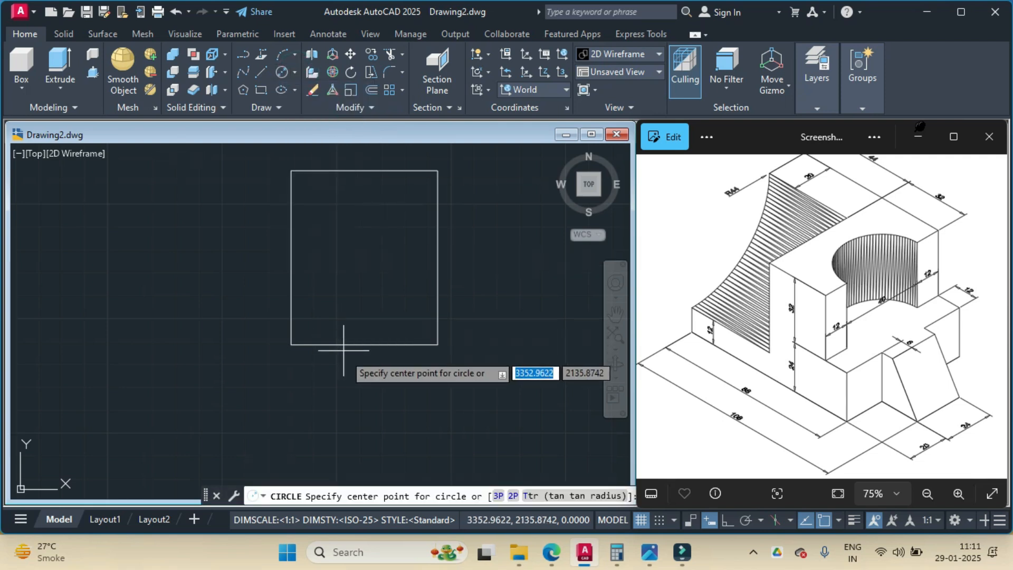
pyautogui.click(365, 344)
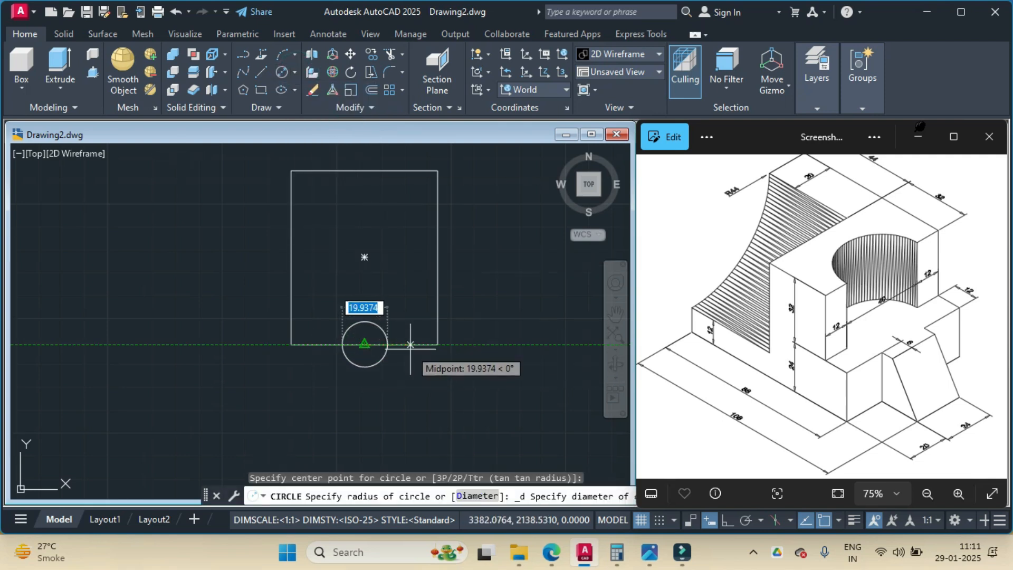
pyautogui.write('40')
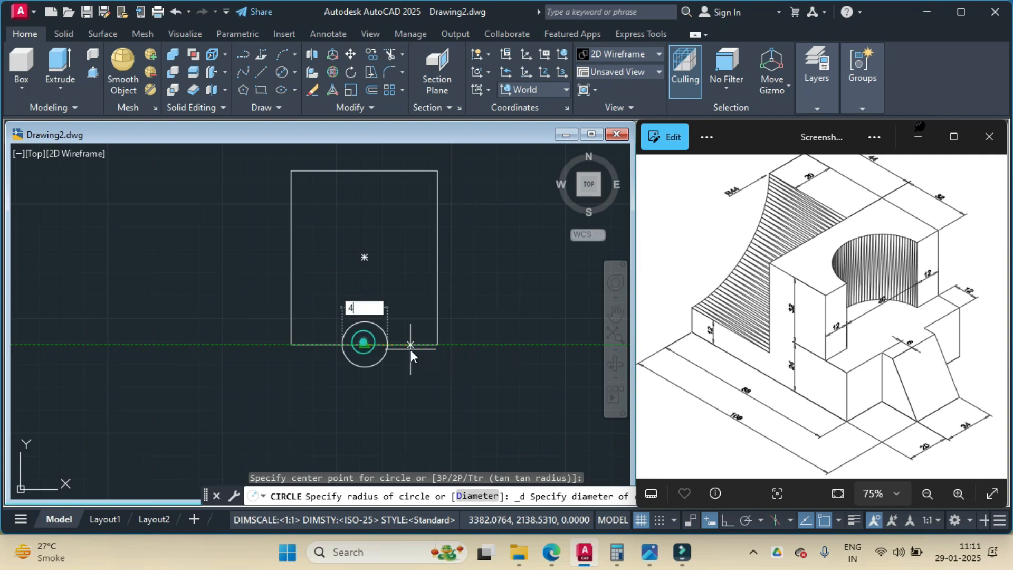
pyautogui.press('Return')
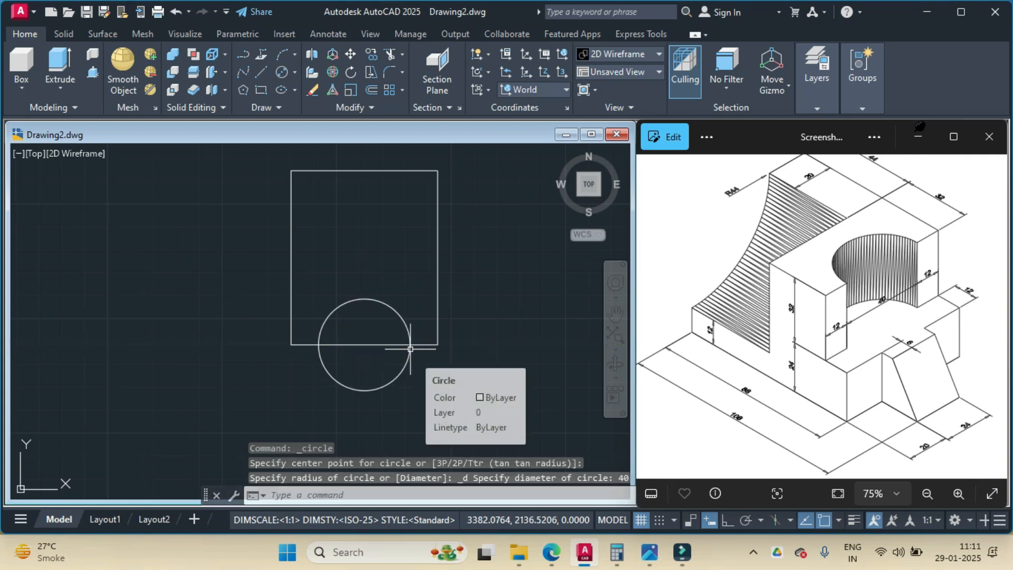
# - Trim away the circle's lower half and the rectangle edge inside it to leave a semicircular notch
pyautogui.moveTo(410, 349); pyautogui.dragTo(379, 343, button='middle')
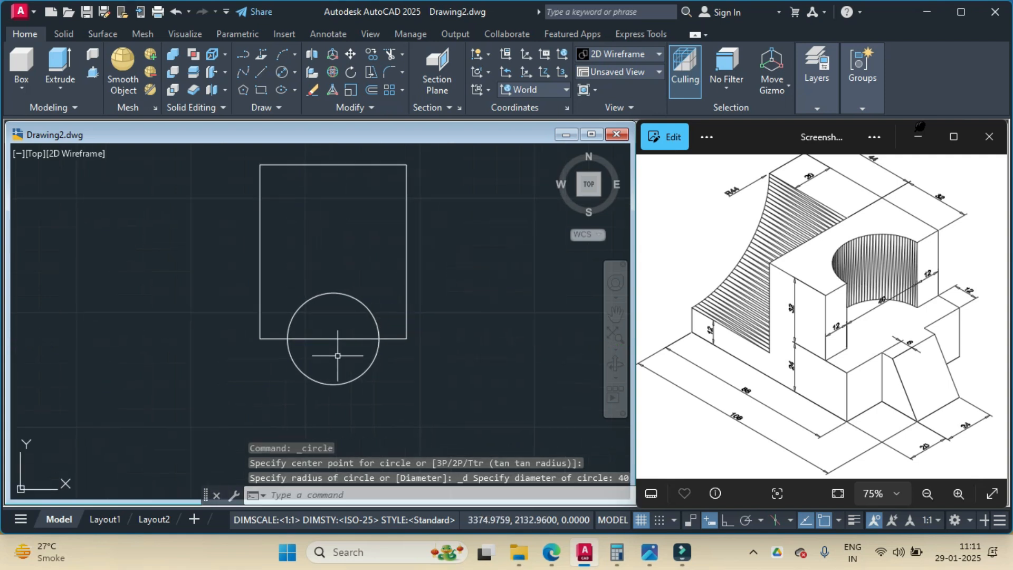
pyautogui.write('tr')
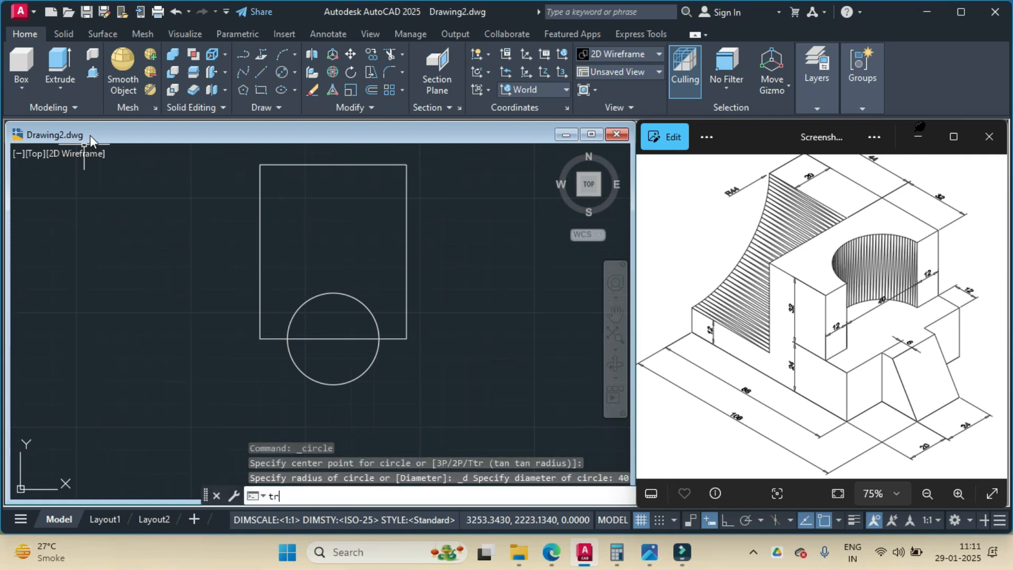
pyautogui.write('im')
pyautogui.press('Return')
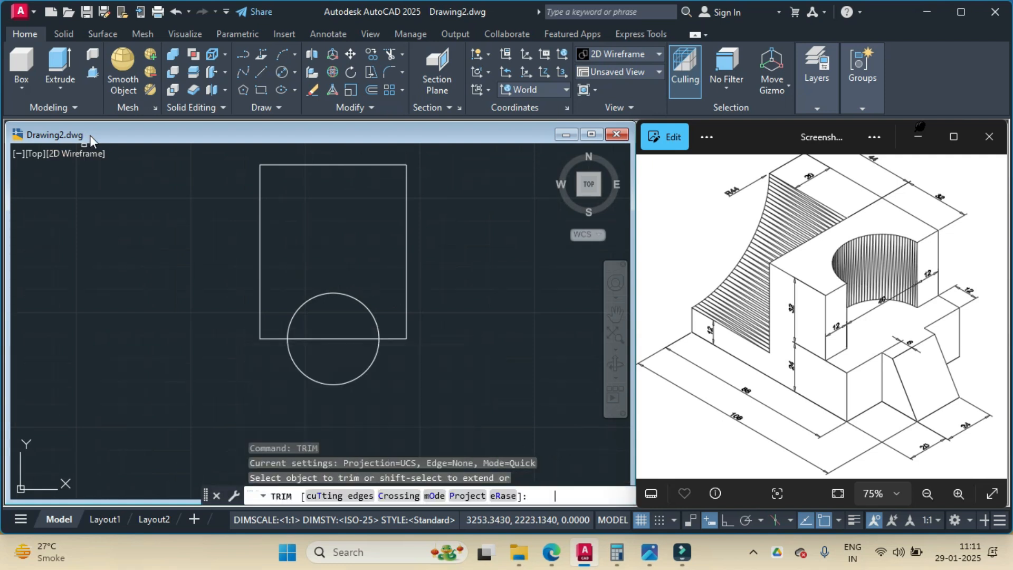
pyautogui.click(309, 377)
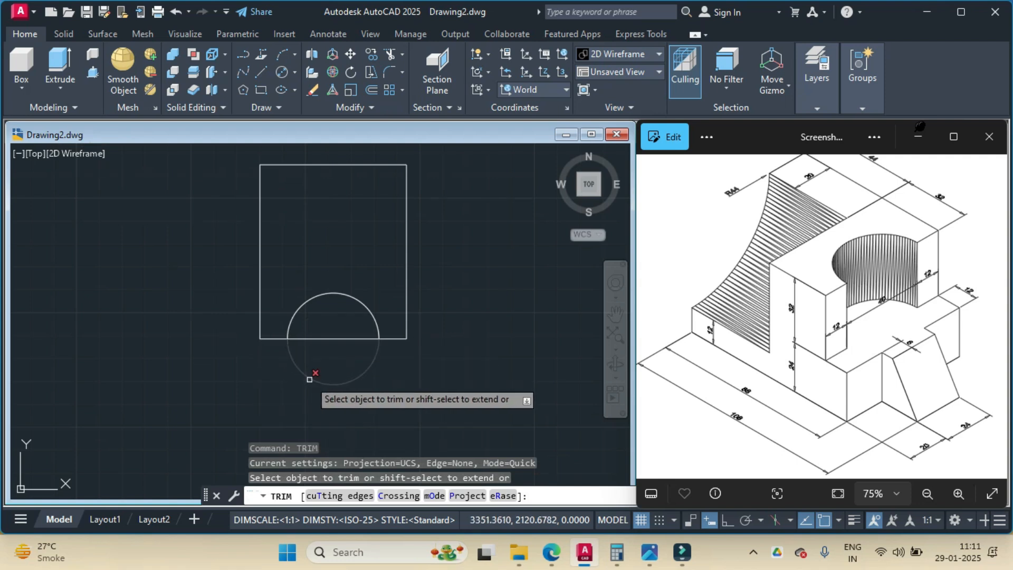
pyautogui.click(329, 338)
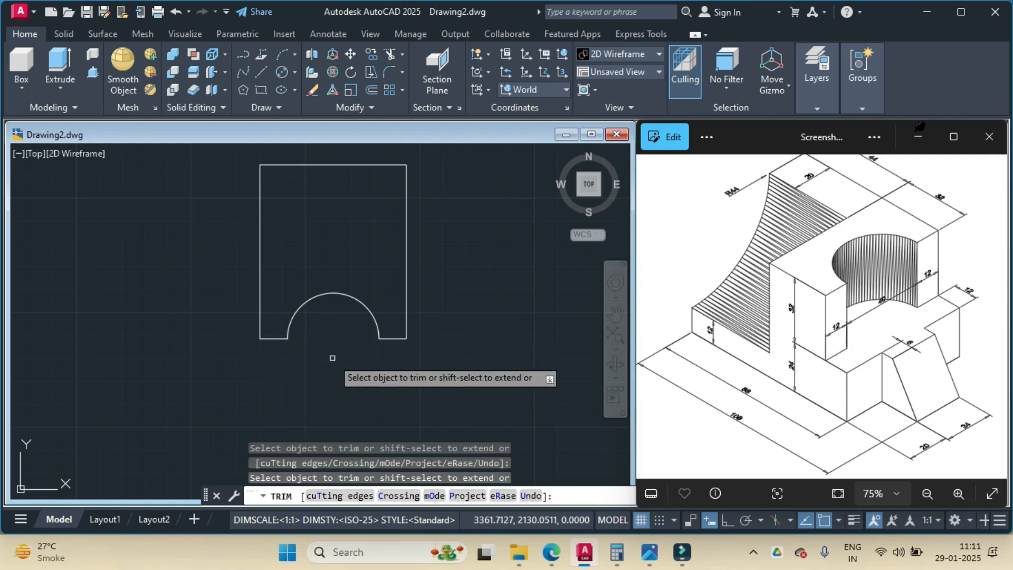
pyautogui.press('Return')
# - Start an orthogonal polyline at the outline's lower-right corner, running 12 down, 20 left and 20 down
pyautogui.write('pline')
pyautogui.press('Return')
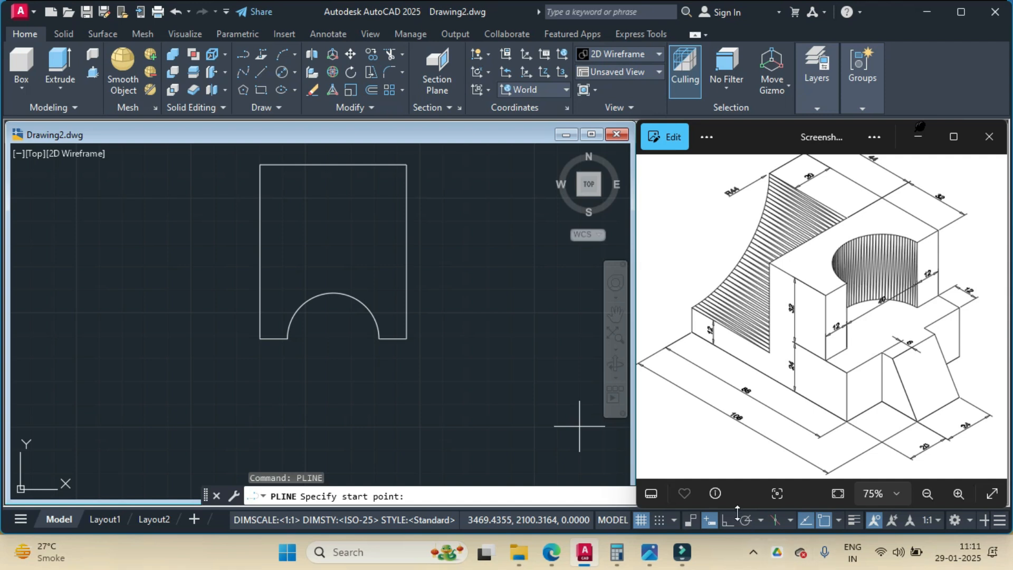
pyautogui.click(406, 338)
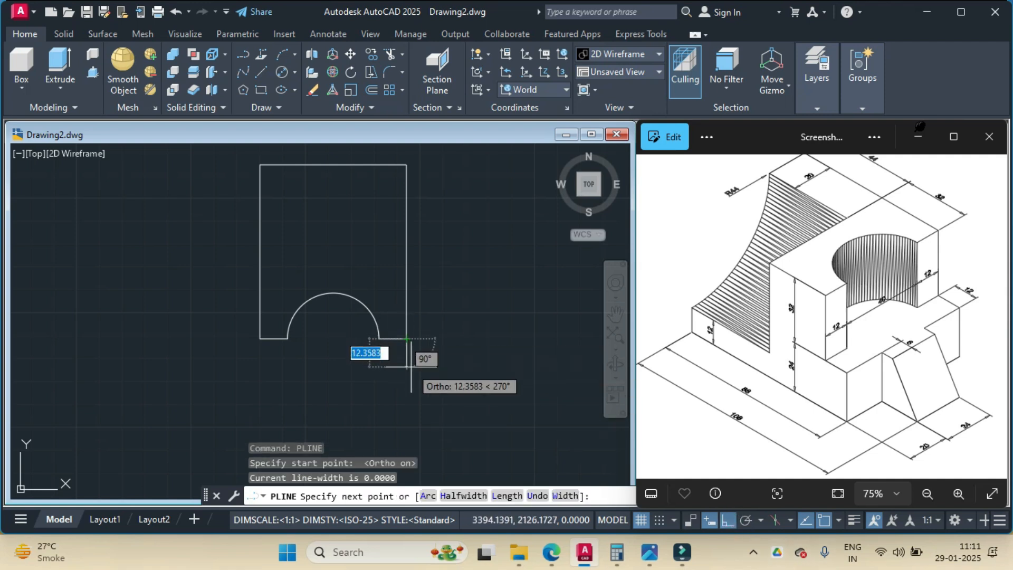
pyautogui.write('12')
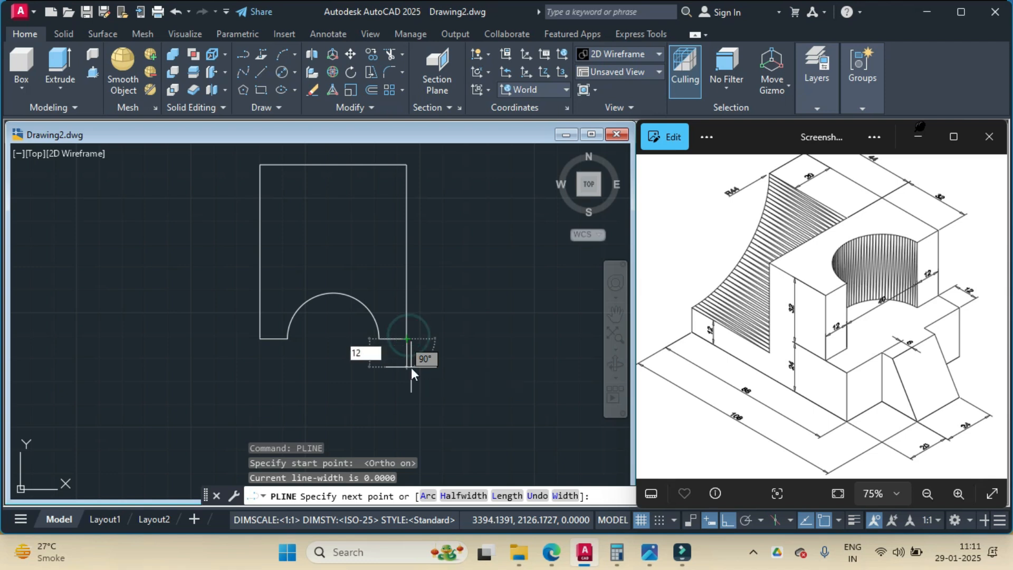
pyautogui.press('Return')
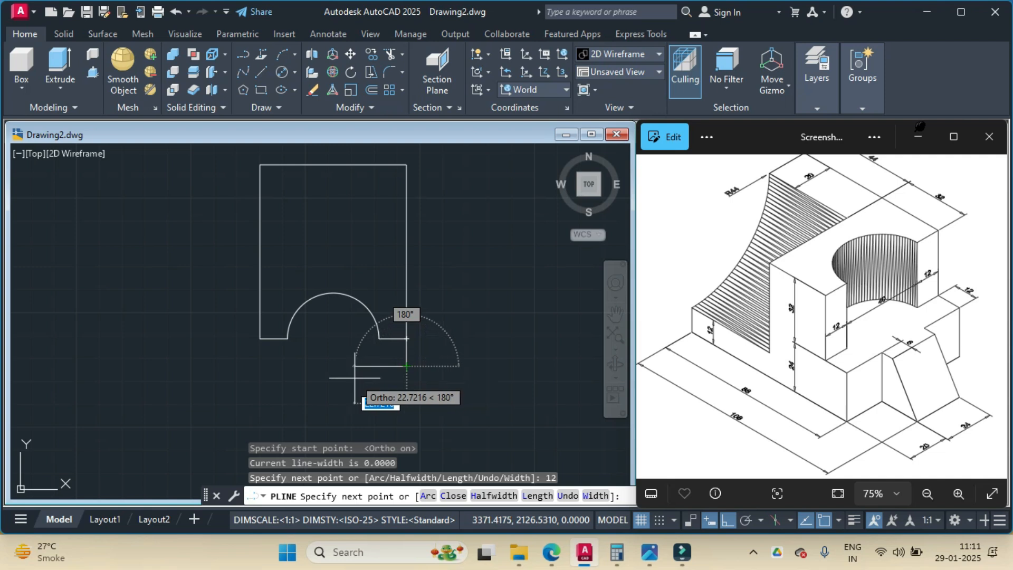
pyautogui.write('20')
pyautogui.press('Return')
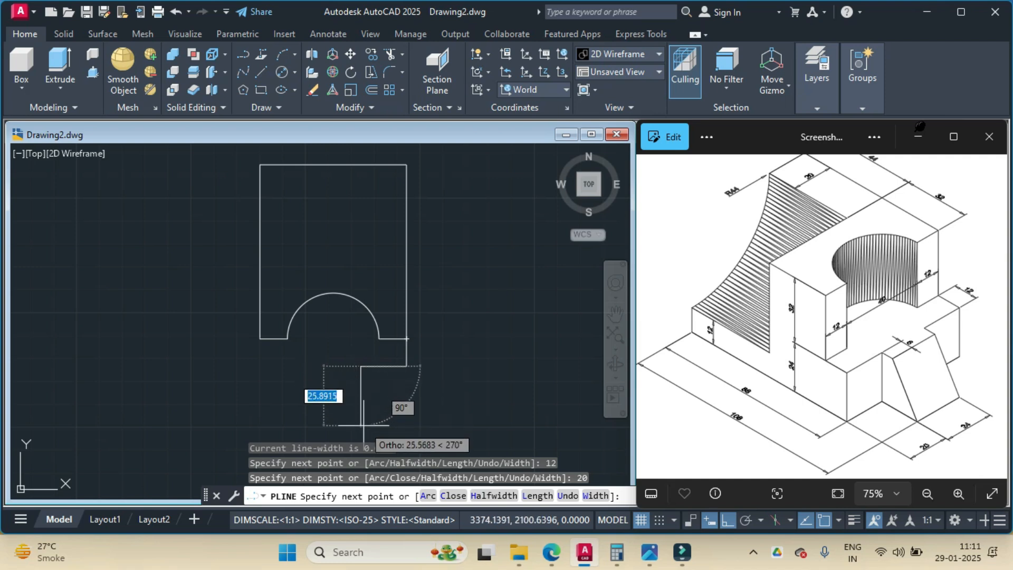
pyautogui.write('2')
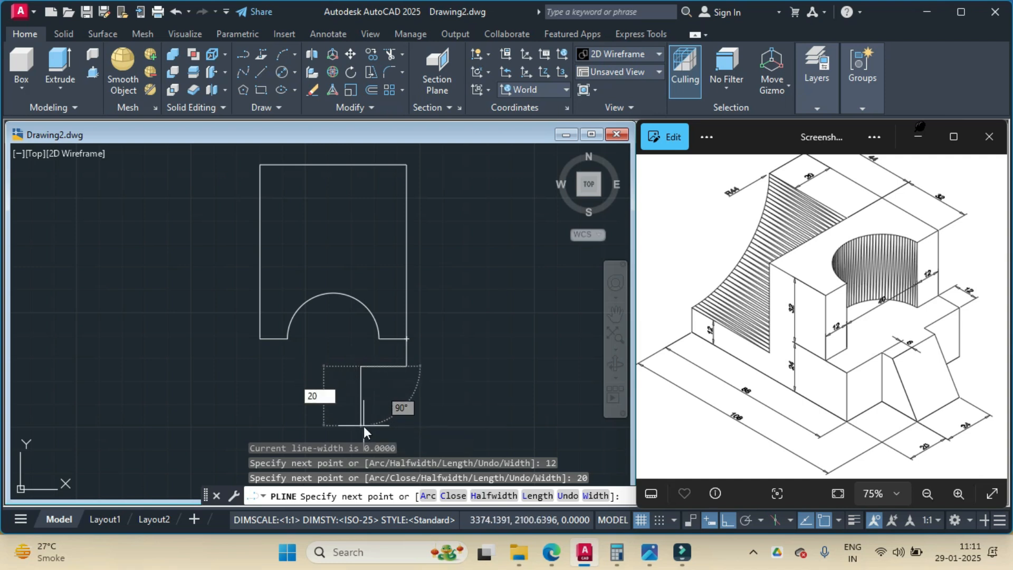
pyautogui.write('0')
pyautogui.press('Return')
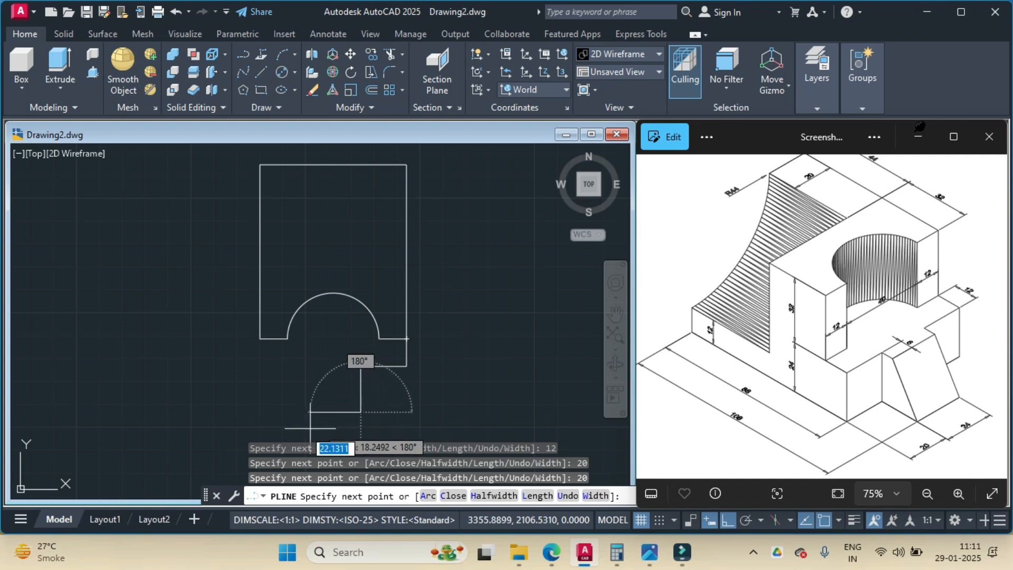
# - Continue the polyline 24 left, 20 up and 20 left, and end it at the outline's lower-left corner
pyautogui.write('24')
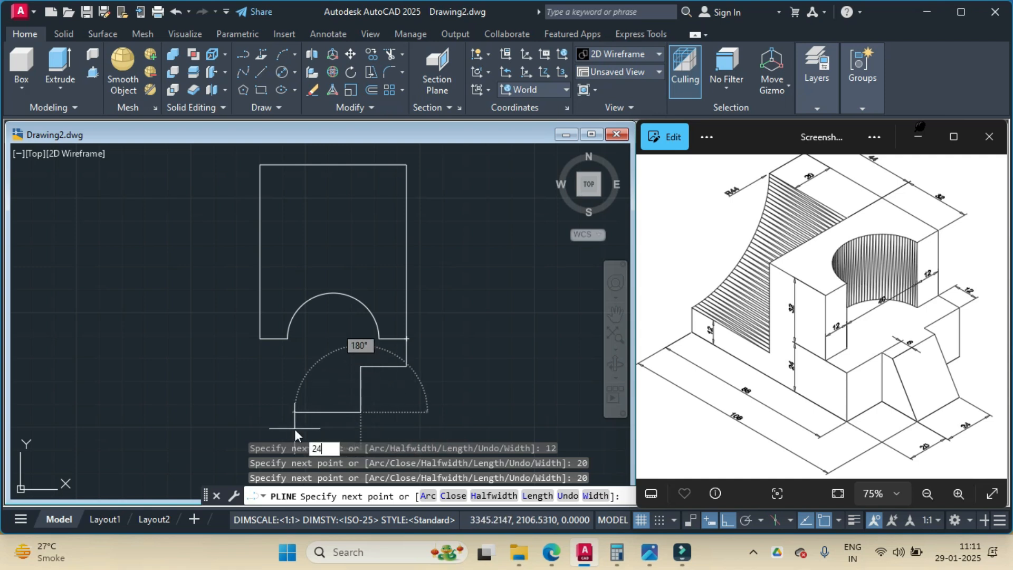
pyautogui.press('Return')
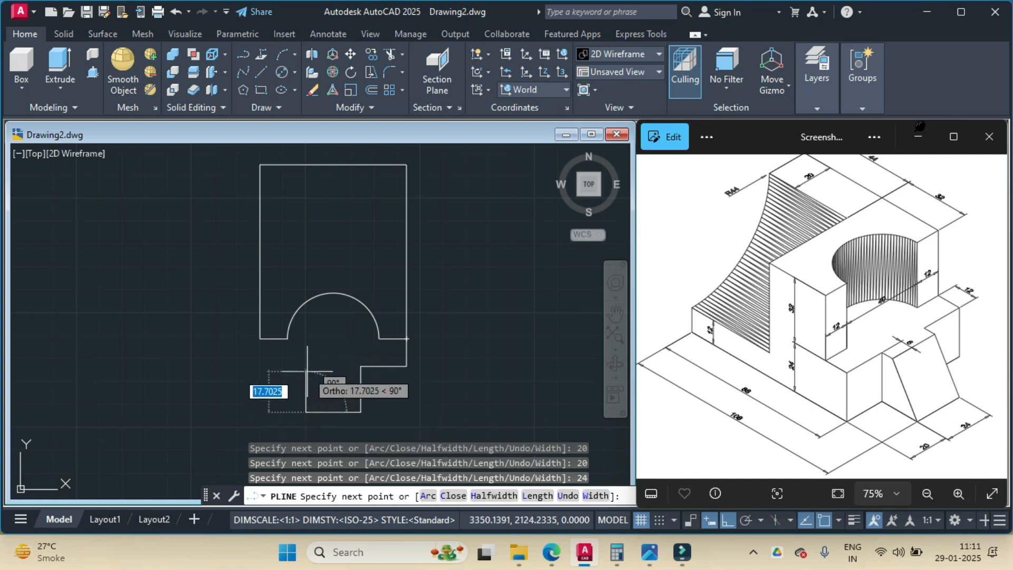
pyautogui.write('20')
pyautogui.press('Return')
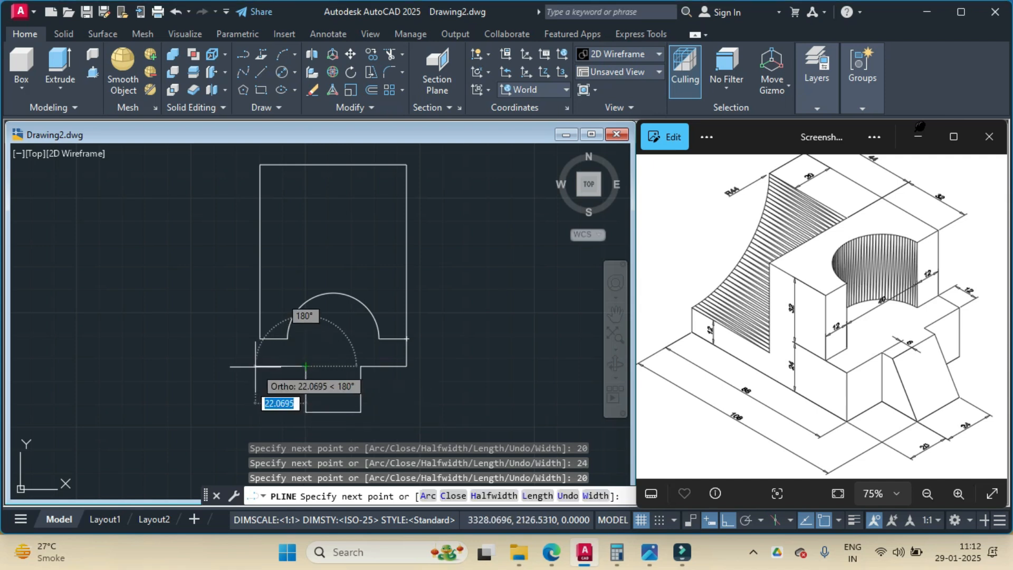
pyautogui.write('20')
pyautogui.press('Return')
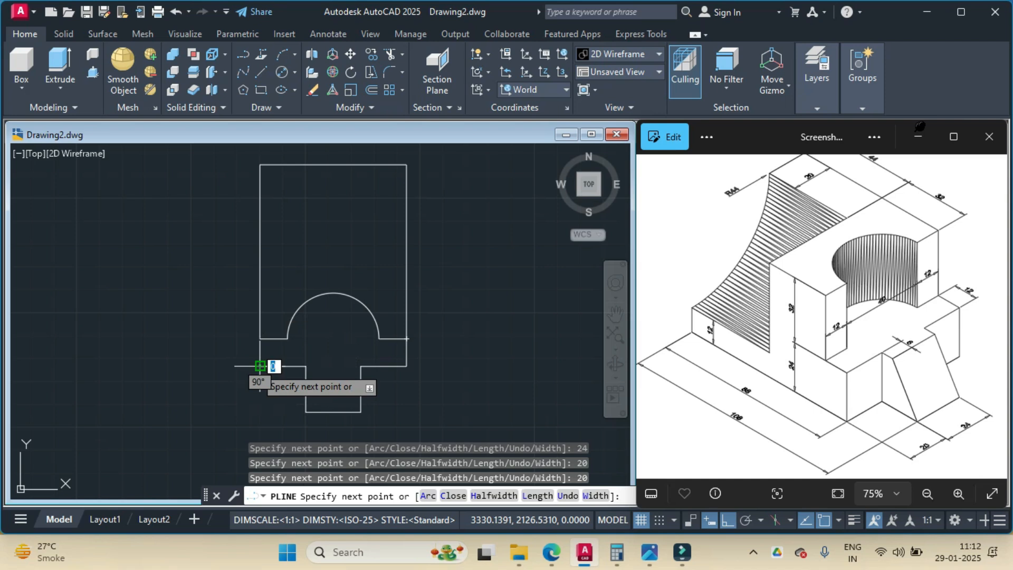
pyautogui.click(260, 338)
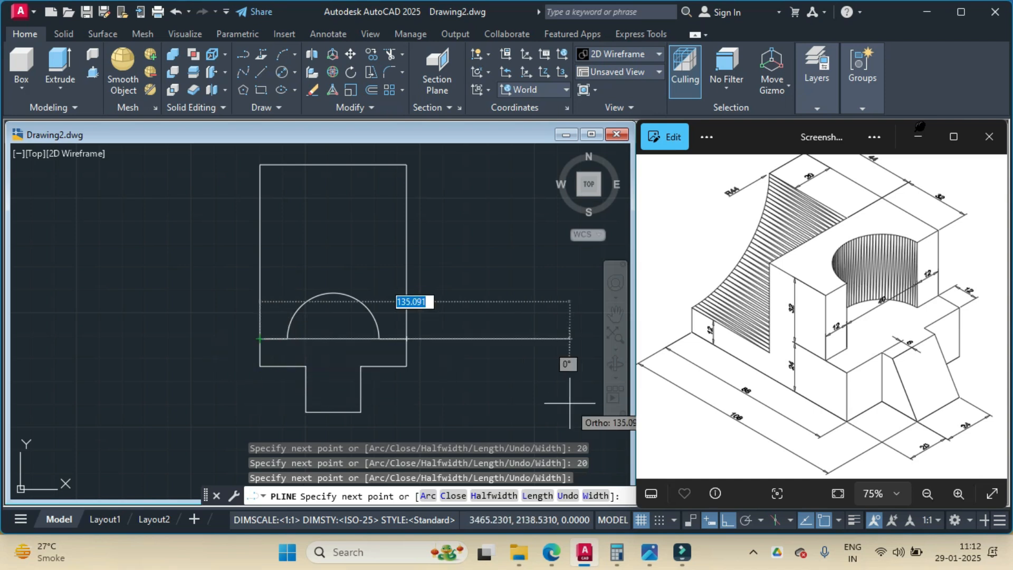
pyautogui.press('Return')
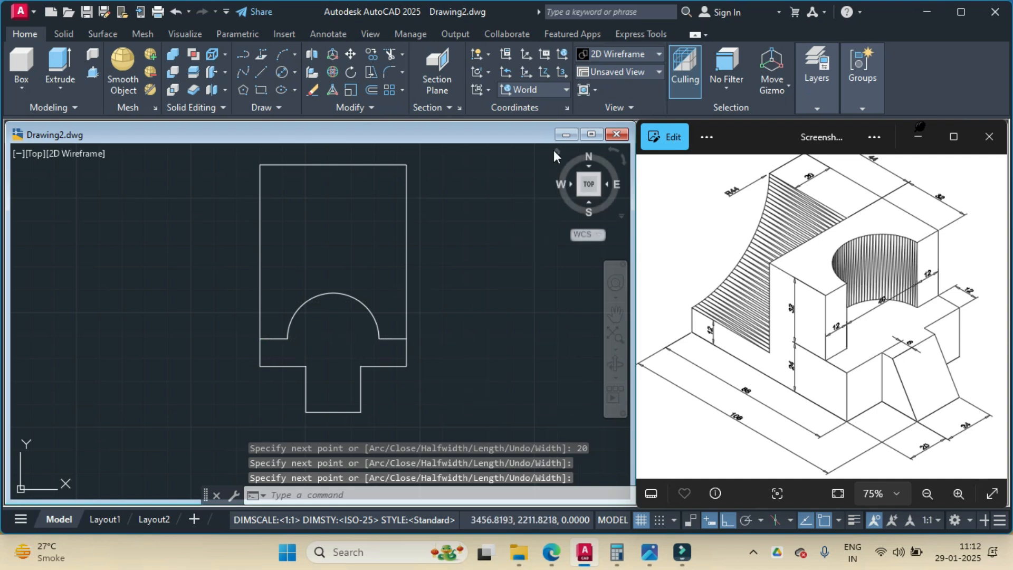
# - Show the outline in an isometric view and pick the notched rectangular area for Presspull
pyautogui.click(558, 152)
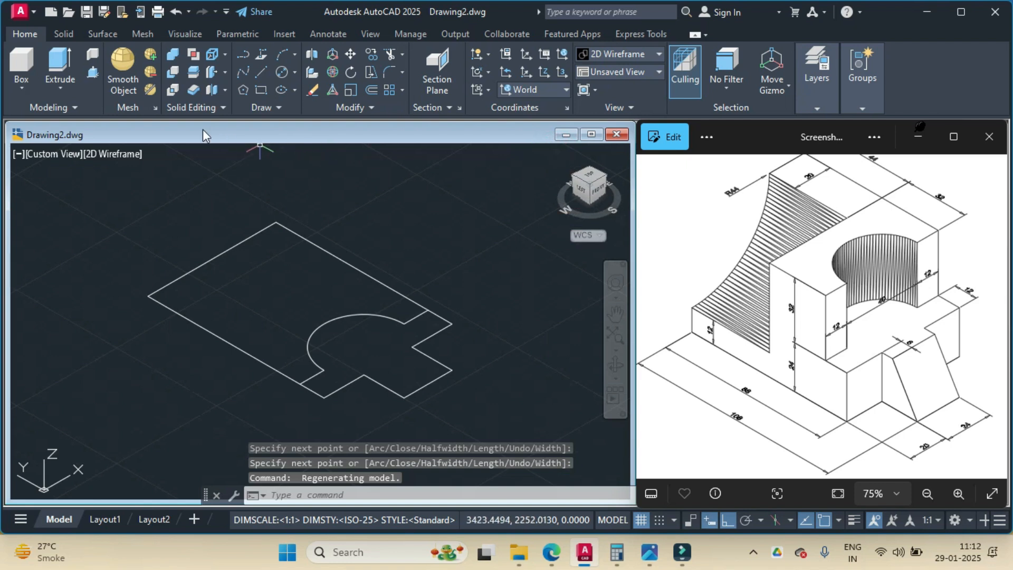
pyautogui.click(93, 72)
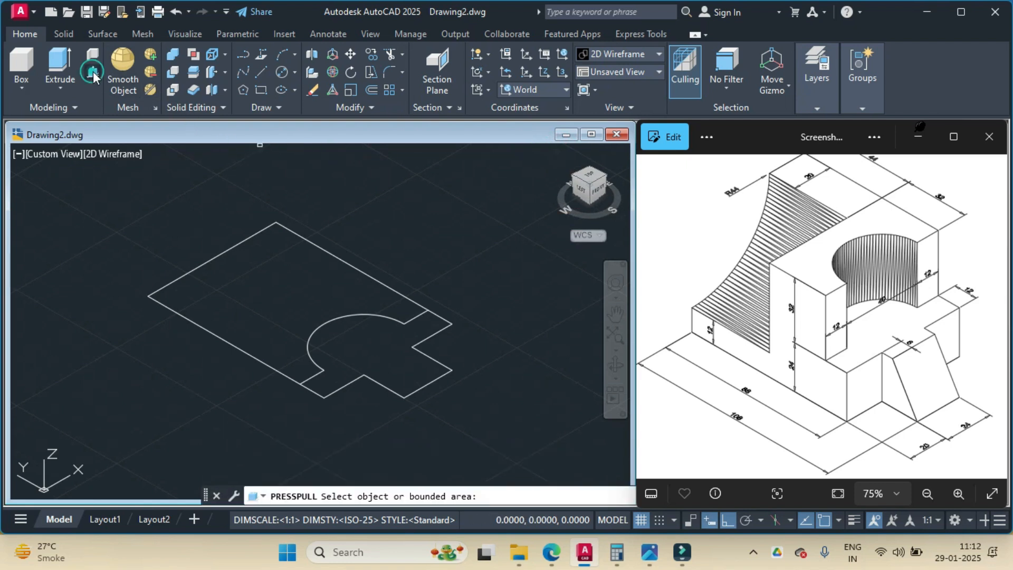
pyautogui.click(257, 265)
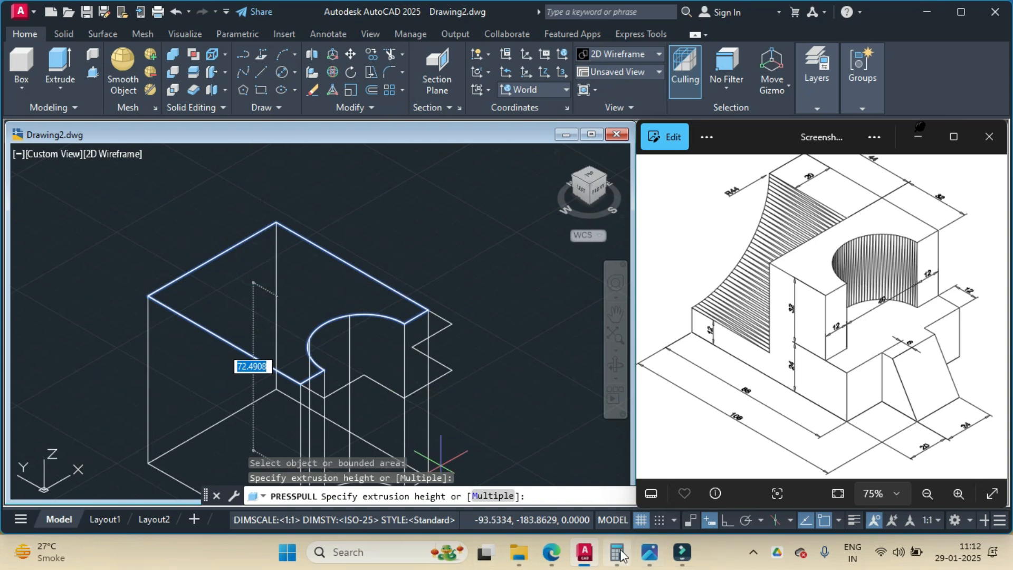
# - Switch to Calculator and add 24 + 32 to work out the block's total height
pyautogui.click(617, 553)
pyautogui.click(156, 276)
pyautogui.click(98, 430)
pyautogui.click(42, 381)
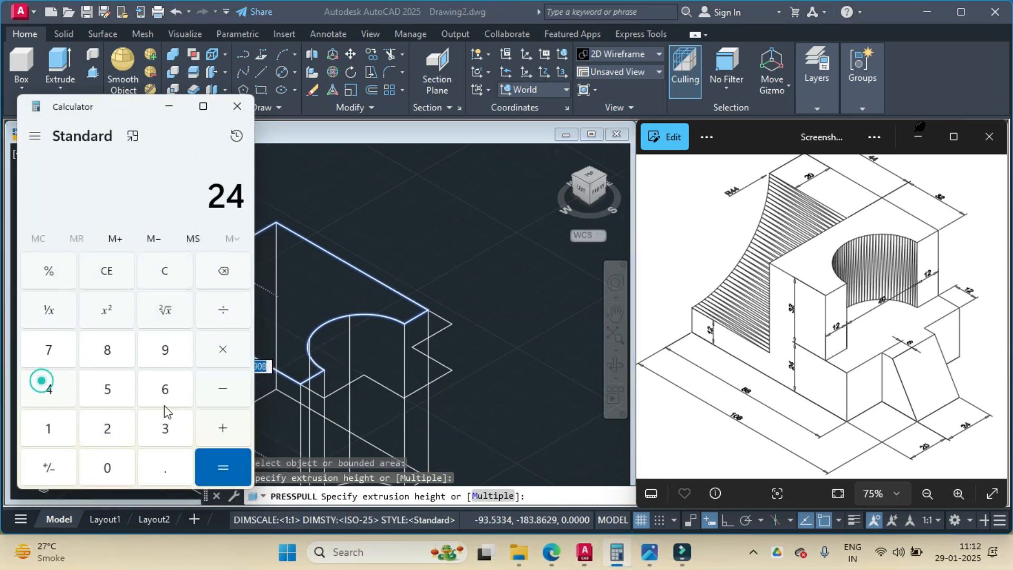
pyautogui.click(109, 429)
pyautogui.click(220, 463)
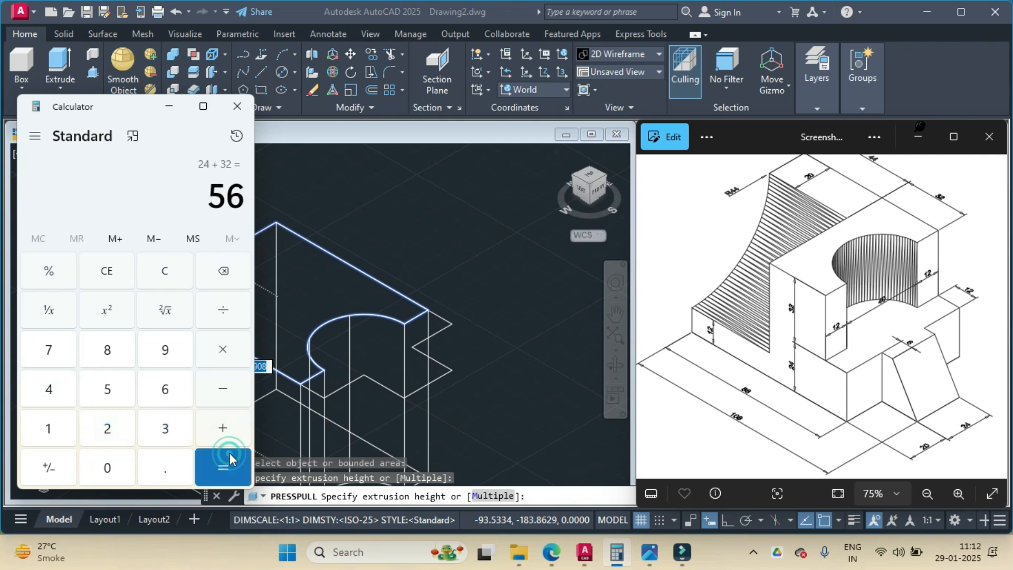
pyautogui.click(169, 106)
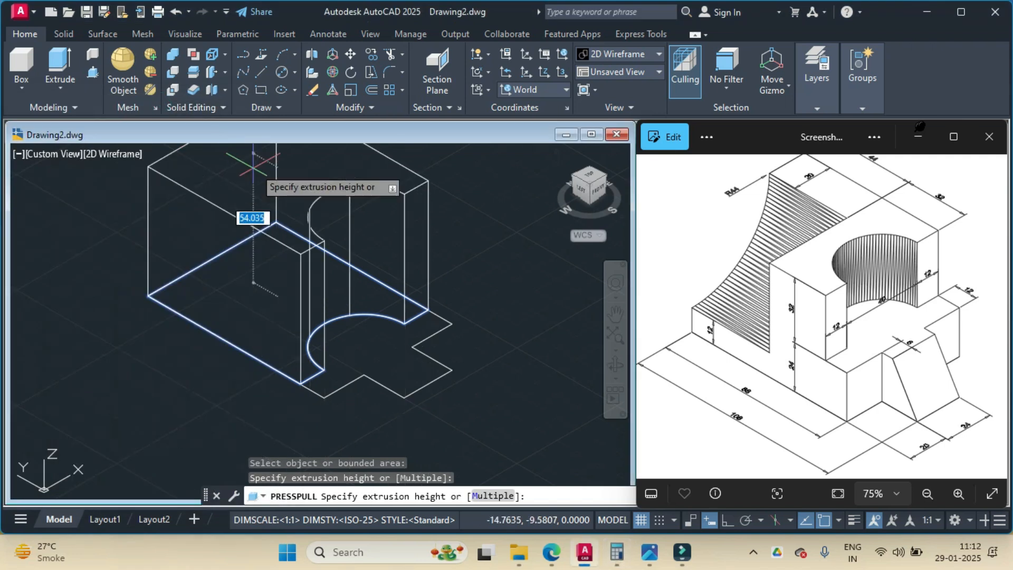
# - Extrude the picked notched area 56 upward and finish Presspull
pyautogui.write('56')
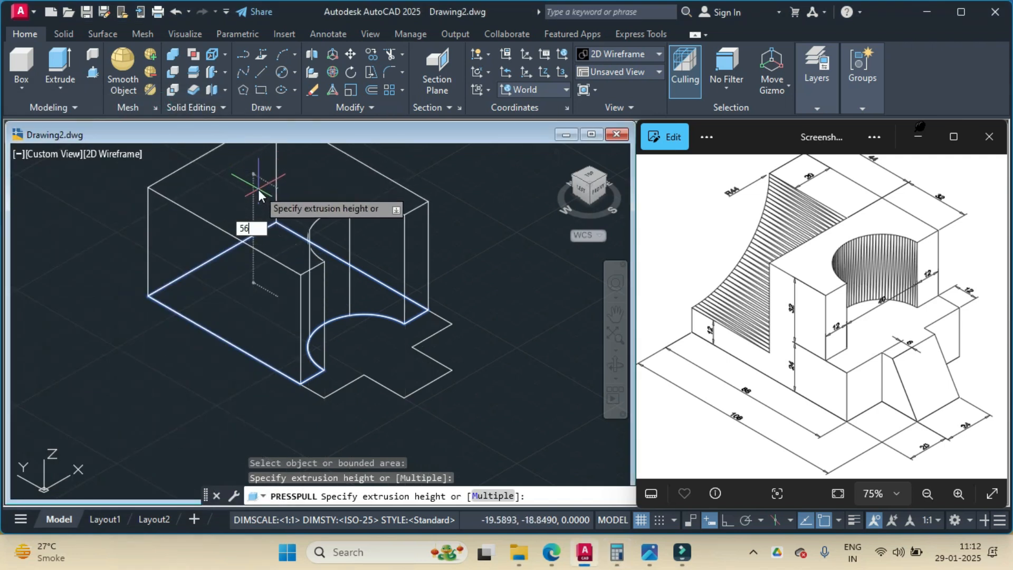
pyautogui.press('Return')
pyautogui.moveTo(250, 224); pyautogui.dragTo(256, 312, button='middle')
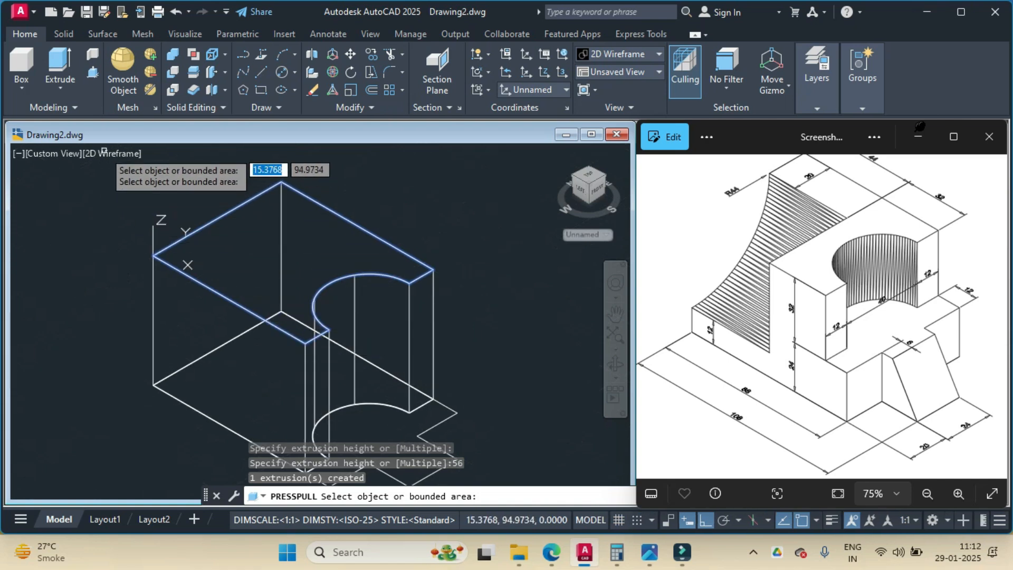
pyautogui.press('Return')
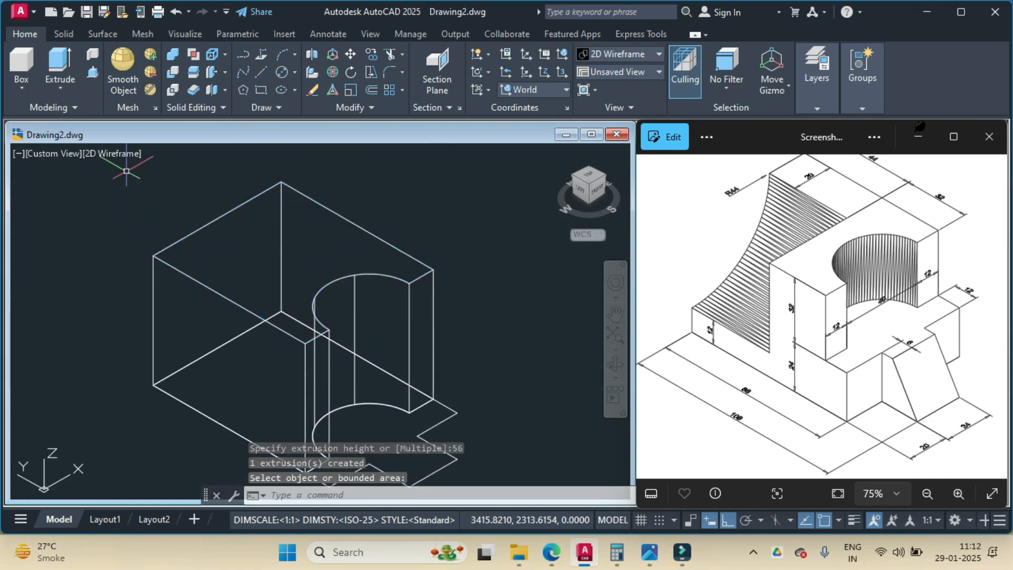
# - Display the model in the Shades of Gray visual style
pyautogui.click(90, 154)
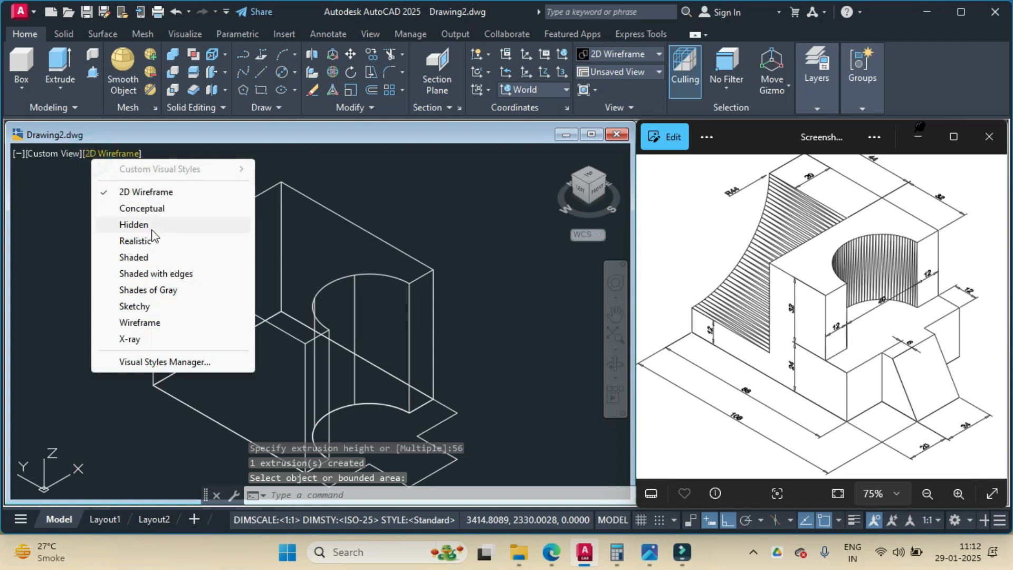
pyautogui.click(143, 290)
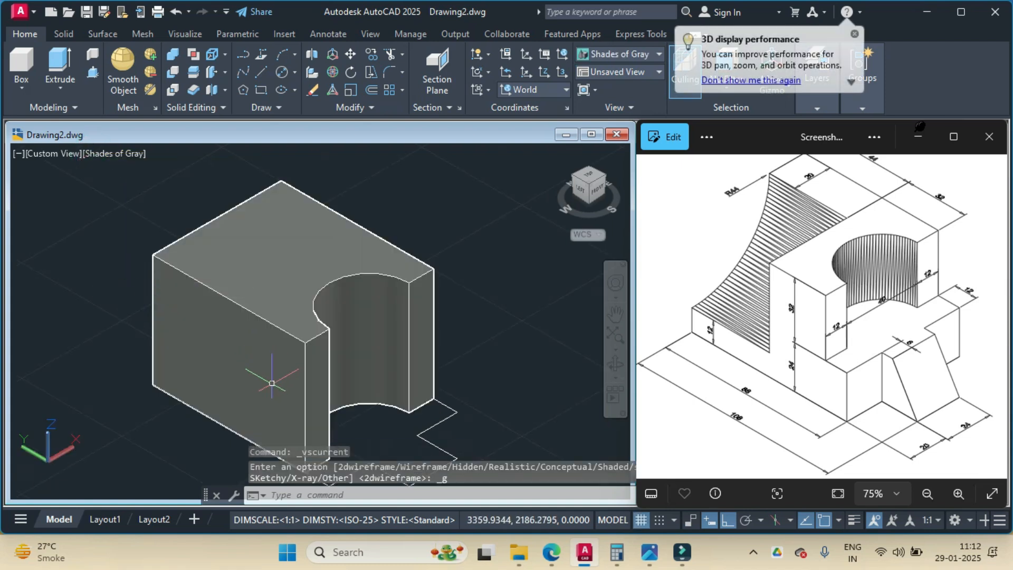
pyautogui.moveTo(296, 381)
pyautogui.mouseDown(button='middle')
pyautogui.moveTo(317, 378)
pyautogui.moveTo(315, 336)
pyautogui.mouseUp(button='middle')
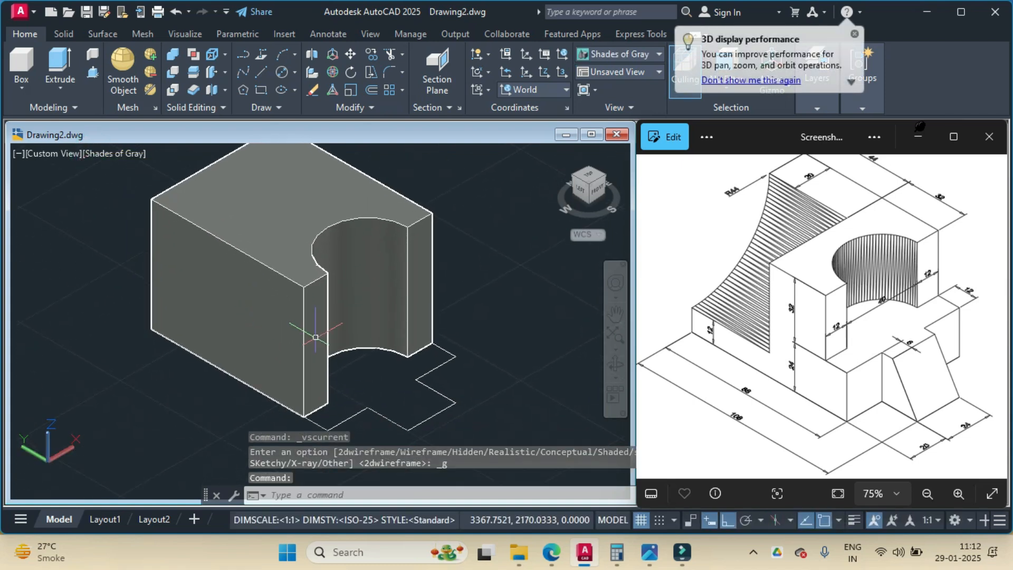
# - Presspull the remaining base area with the notch floor and projecting tongue 24 upward
pyautogui.click(91, 73)
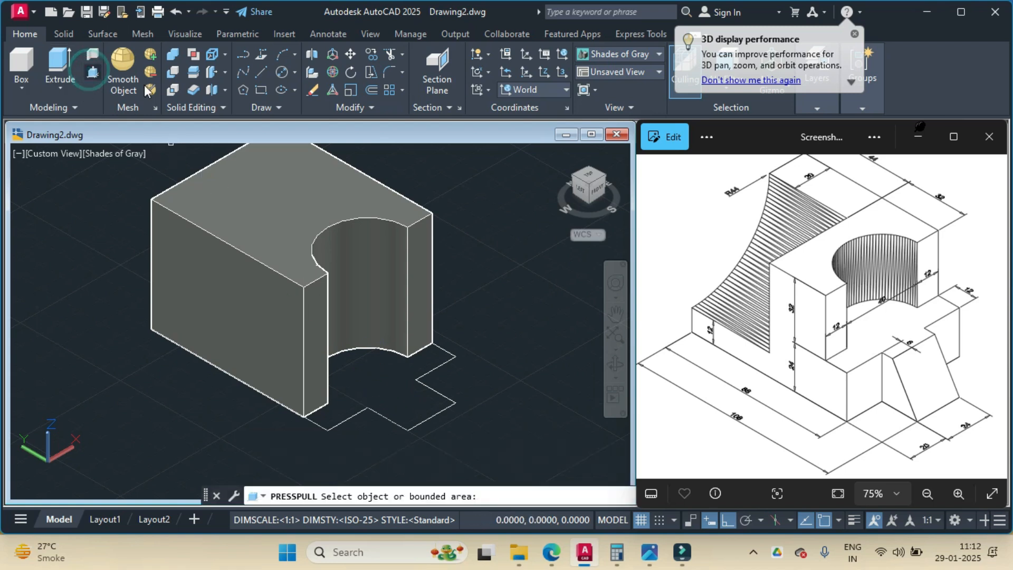
pyautogui.click(387, 394)
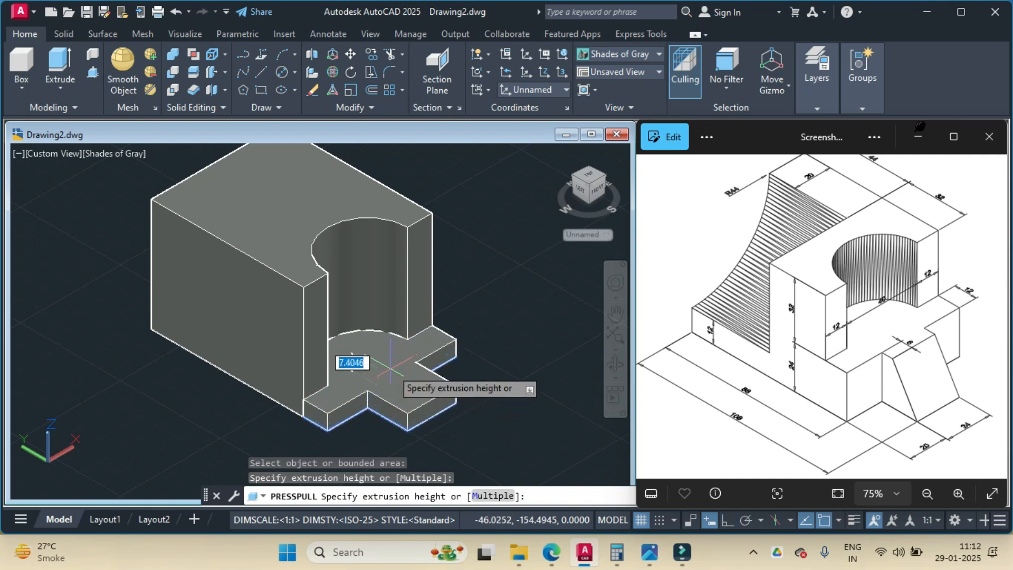
pyautogui.write('24')
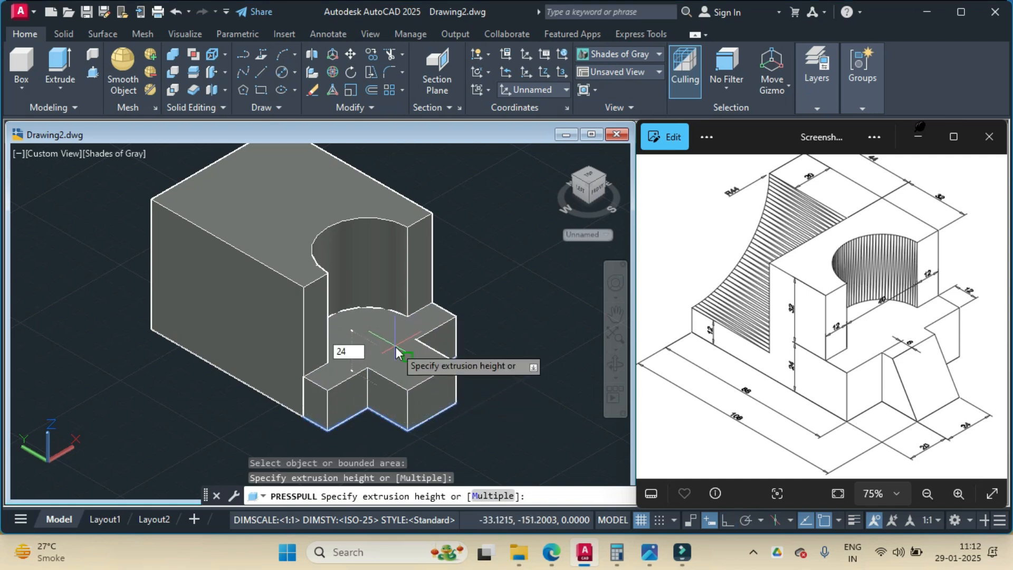
pyautogui.press('Return')
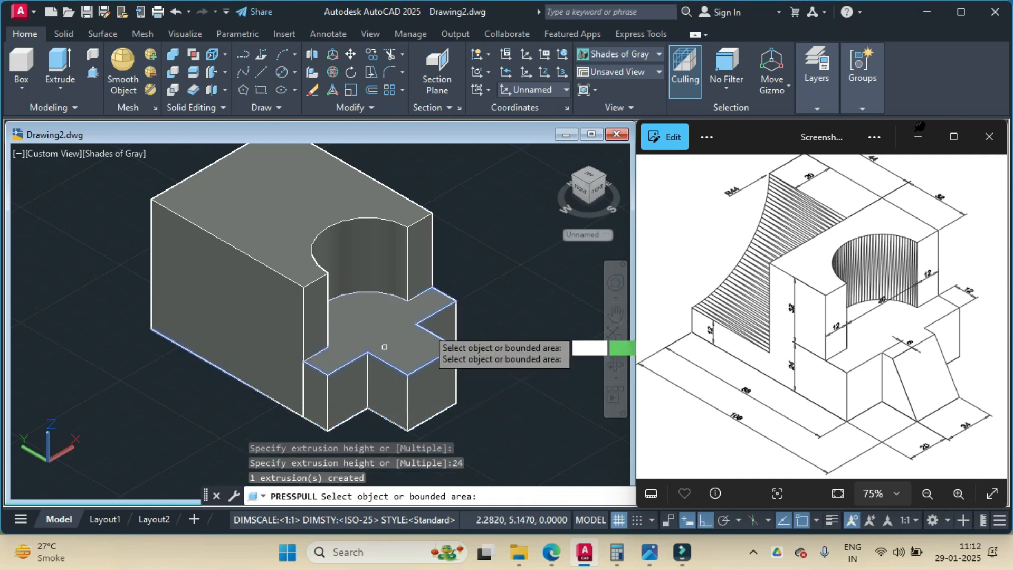
pyautogui.press('Escape')
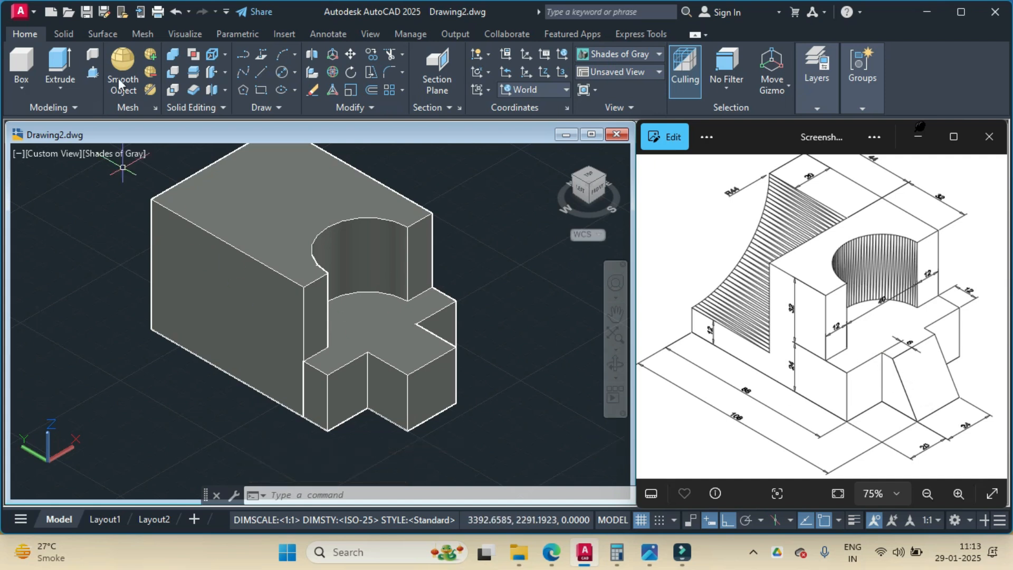
pyautogui.click(261, 73)
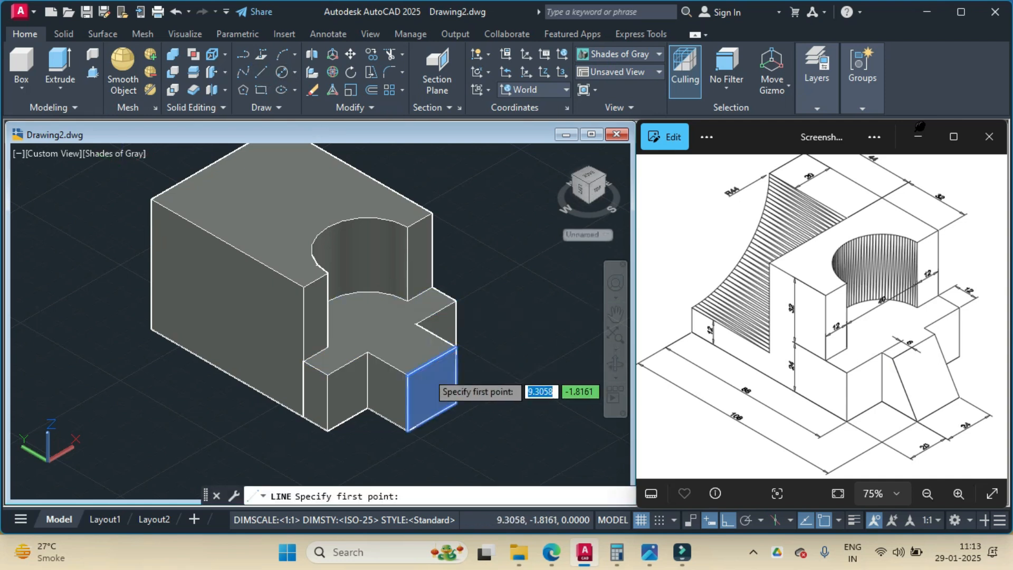
pyautogui.write('14')
pyautogui.press('Return')
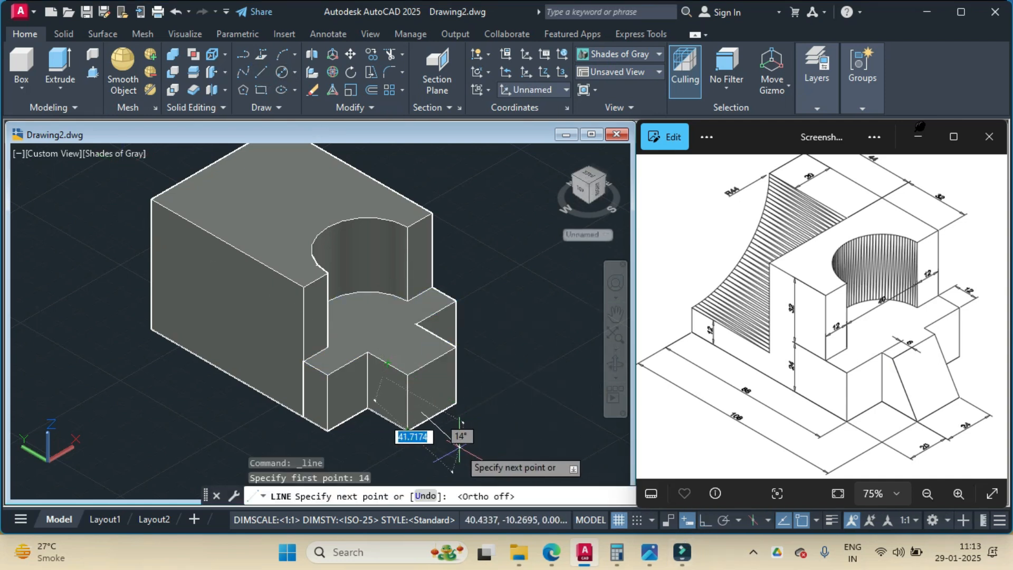
pyautogui.scroll(3, 391, 392)
pyautogui.press('Escape')
# - Draw a line on the tongue's side face from 14 along its top edge, measured from the outer corner, to the outer bottom corner
pyautogui.click(257, 74)
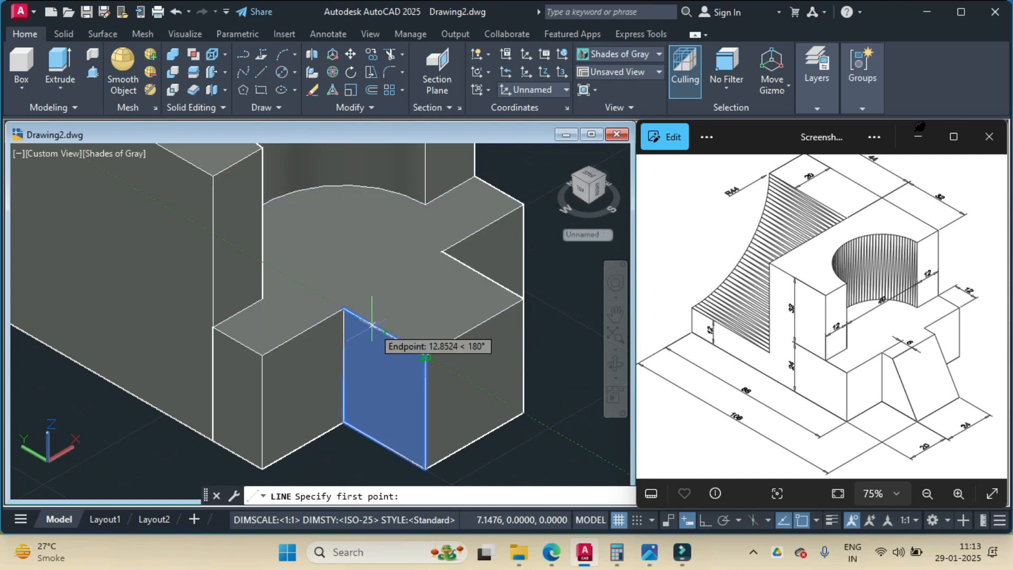
pyautogui.write('14')
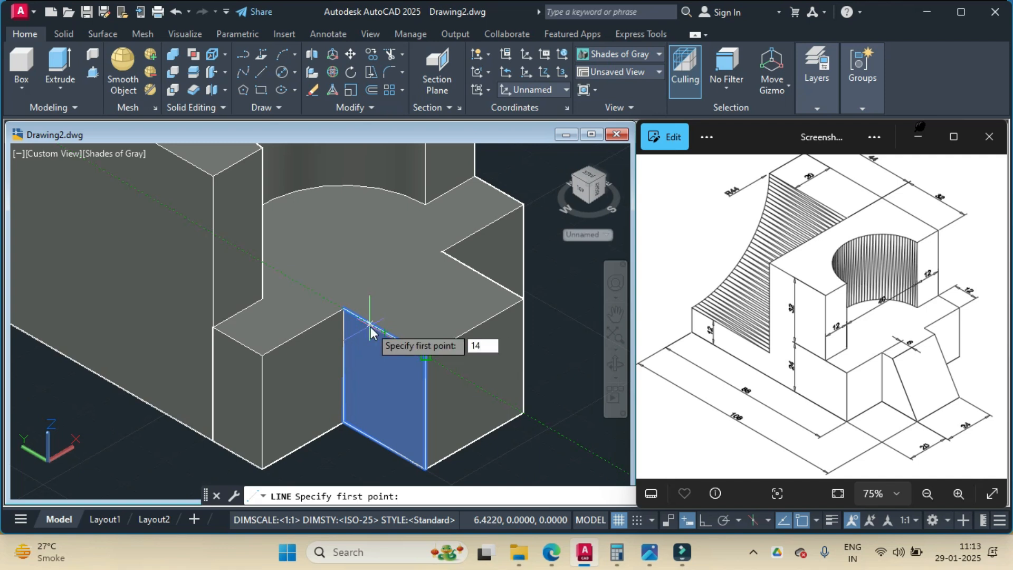
pyautogui.press('Return')
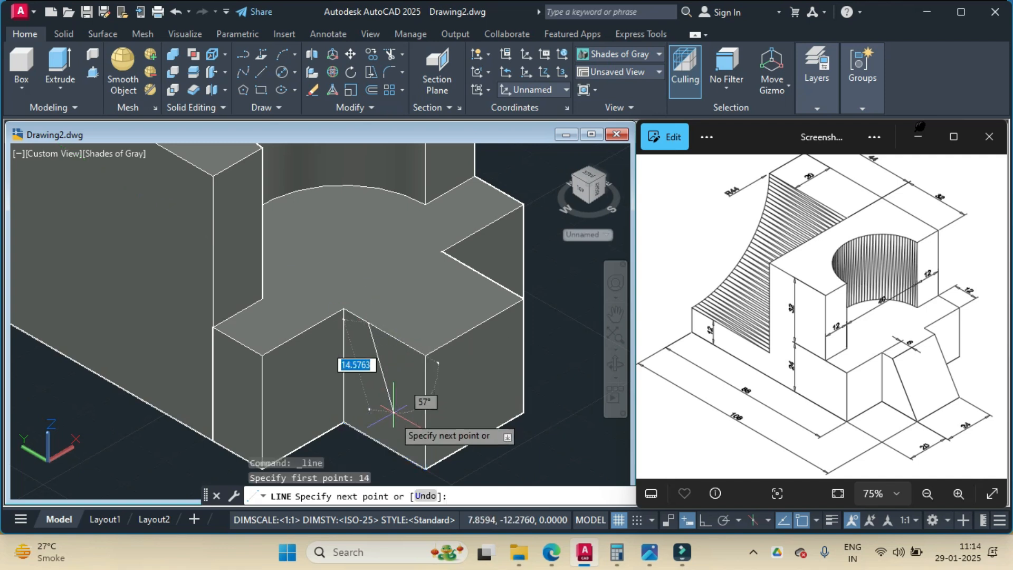
pyautogui.click(425, 468)
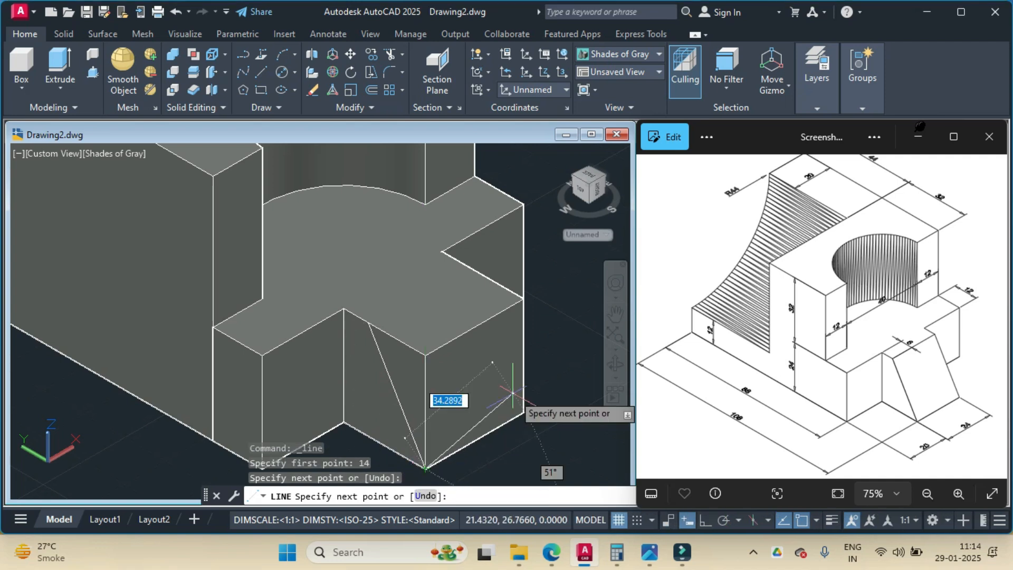
pyautogui.press('Return')
pyautogui.scroll(-2, 509, 393)
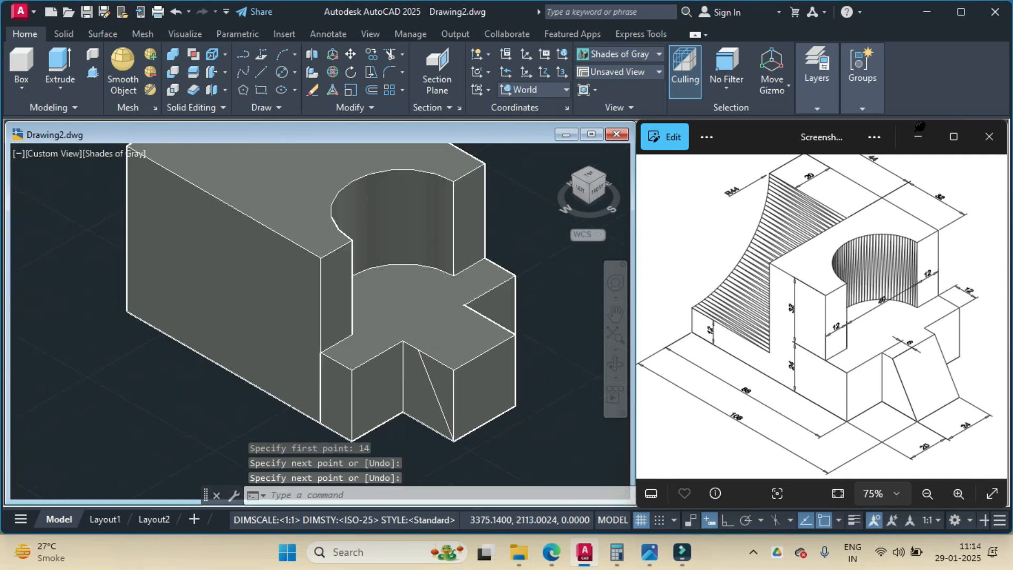
# - Presspull the triangular area through the tongue's full width to cut its sloped front face
pyautogui.click(95, 75)
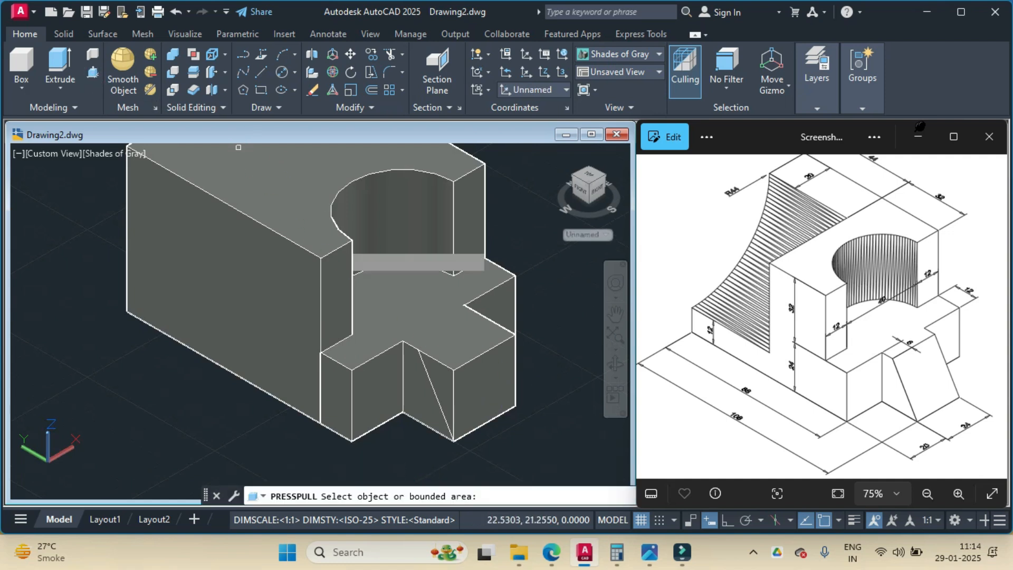
pyautogui.click(440, 377)
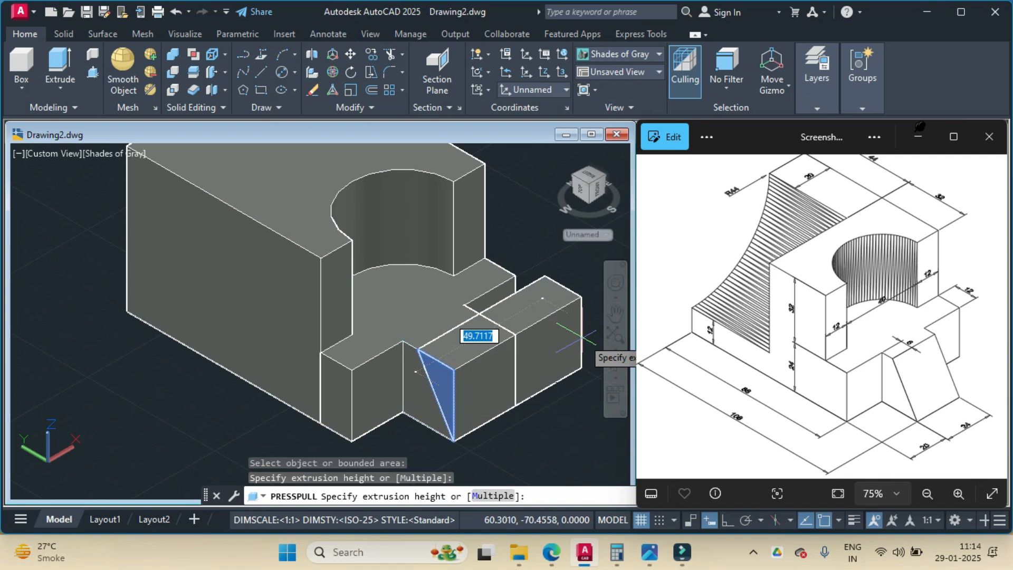
pyautogui.click(489, 349)
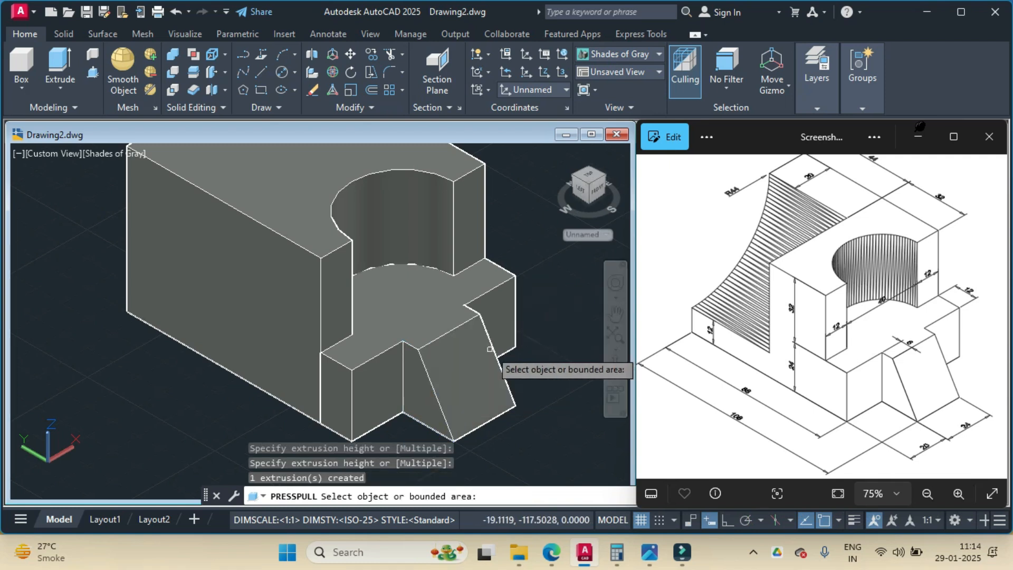
# - Draw a circle of radius 44 in the plane of the block's back face, centred on the top corner shared with the left face
pyautogui.scroll(-2, 489, 349)
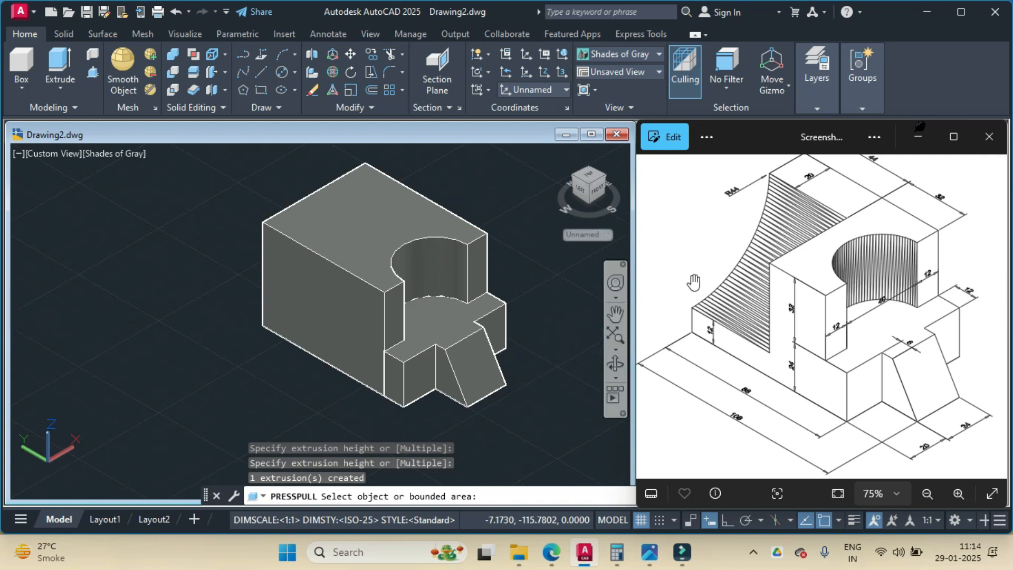
pyautogui.click(615, 364)
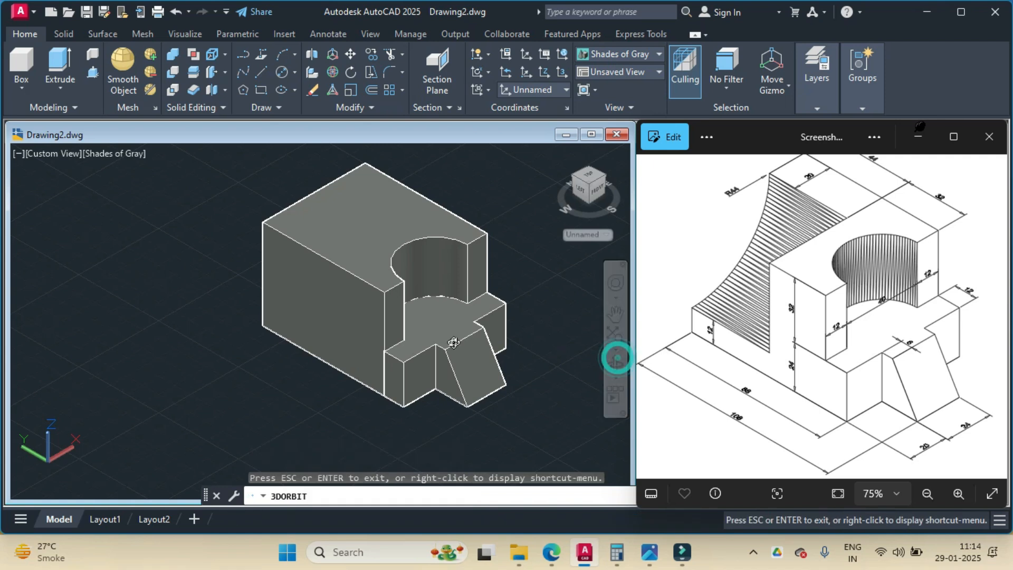
pyautogui.moveTo(277, 306); pyautogui.dragTo(434, 287)
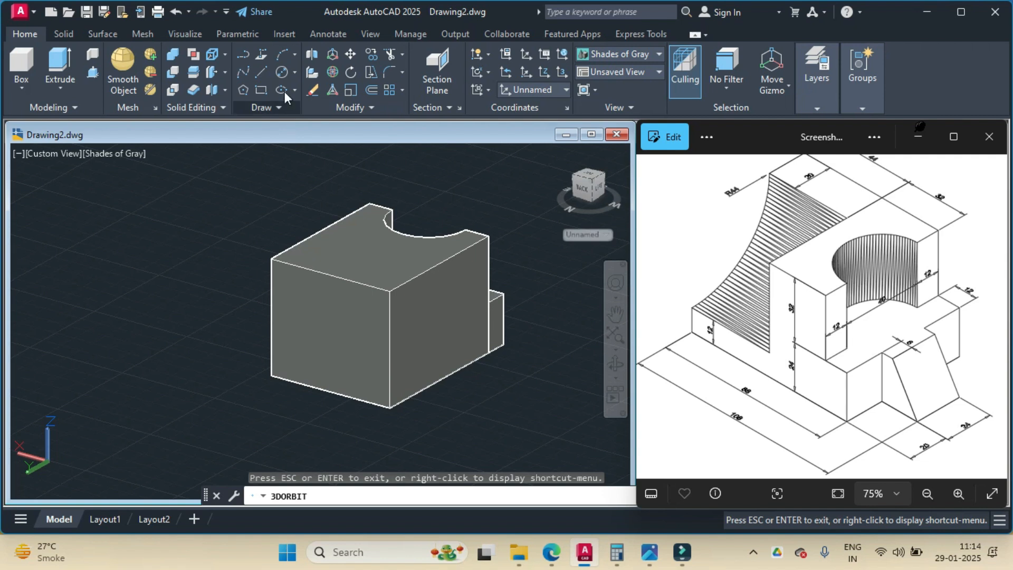
pyautogui.click(293, 74)
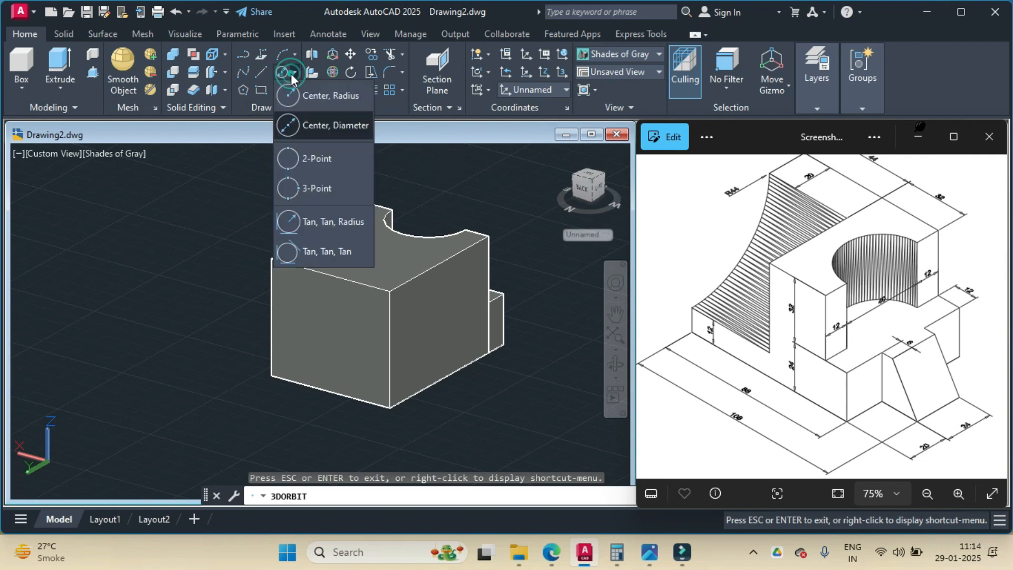
pyautogui.click(315, 98)
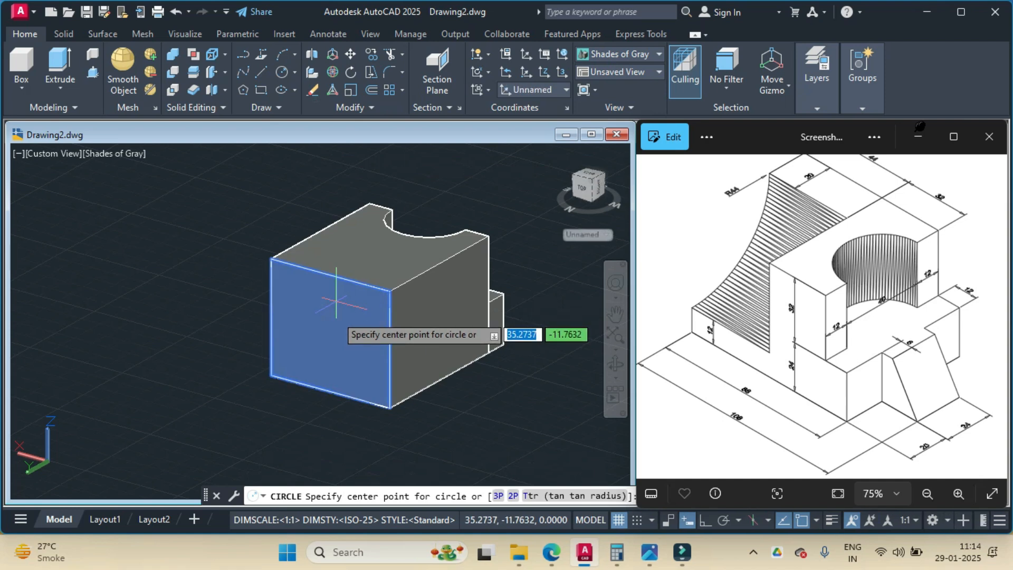
pyautogui.click(389, 292)
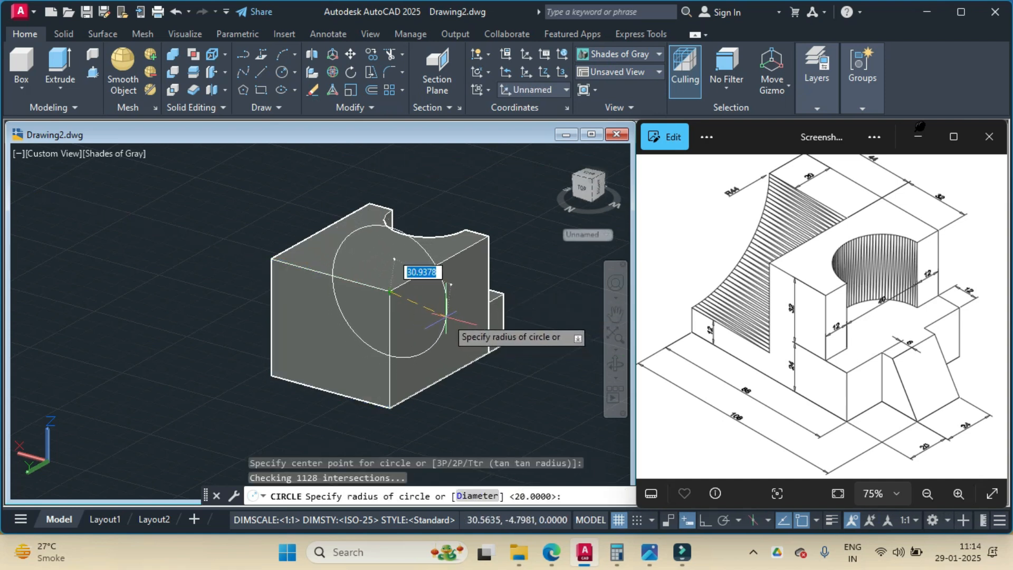
pyautogui.write('44')
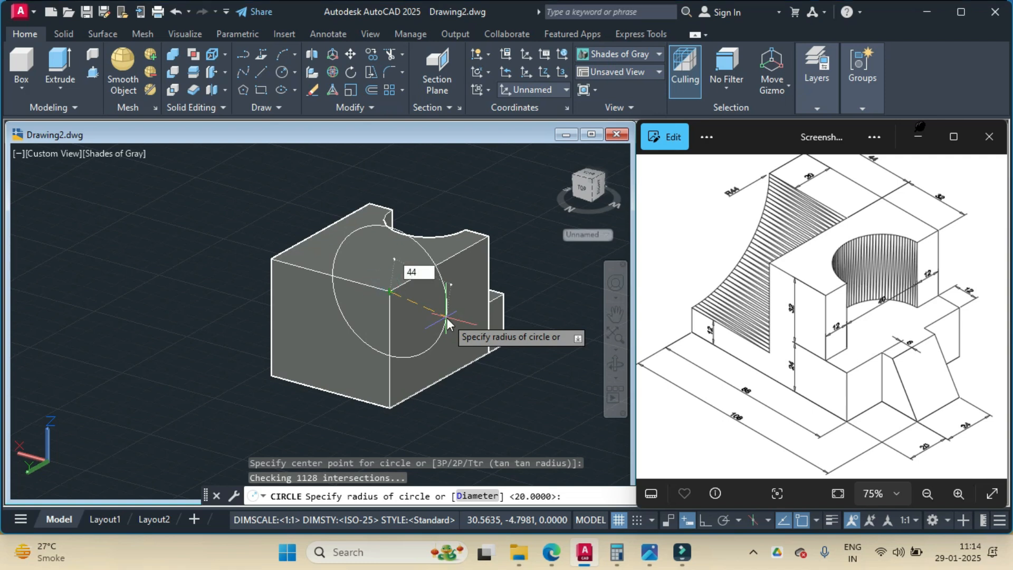
pyautogui.press('Return')
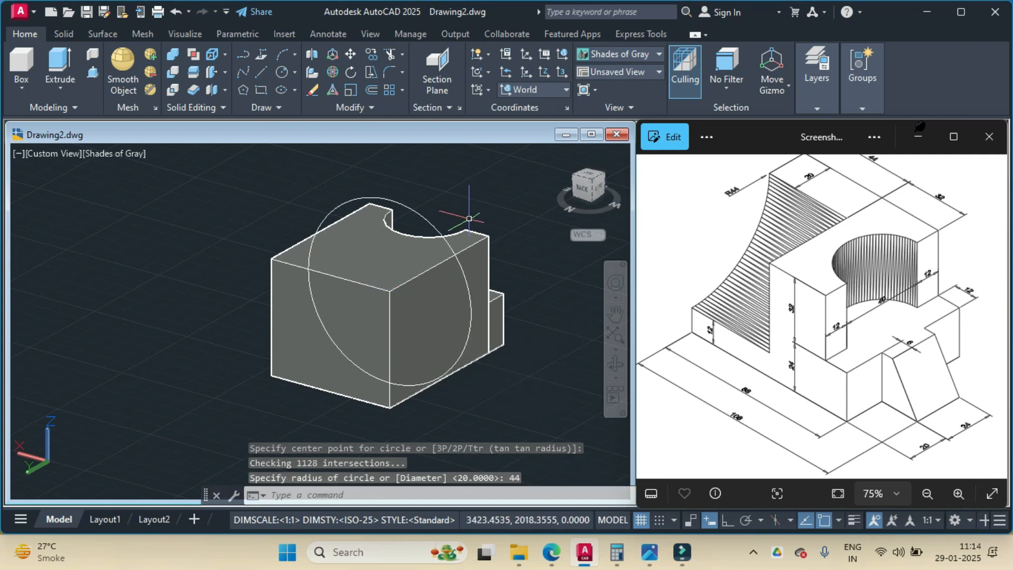
# - Presspull the quarter-circle area on the back face 44 into the block to cut the curved recess, and erase the construction circle
pyautogui.click(94, 72)
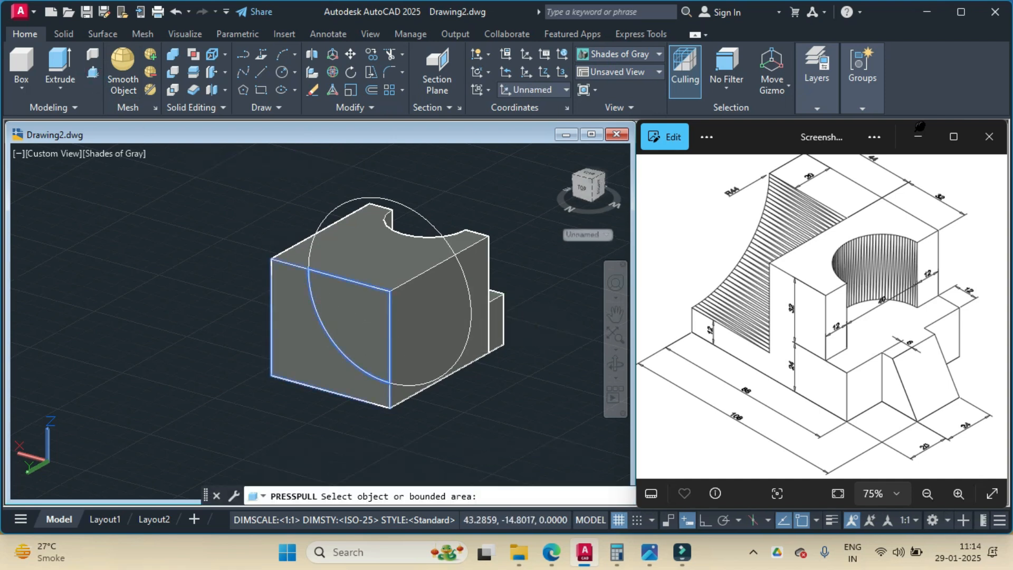
pyautogui.click(356, 313)
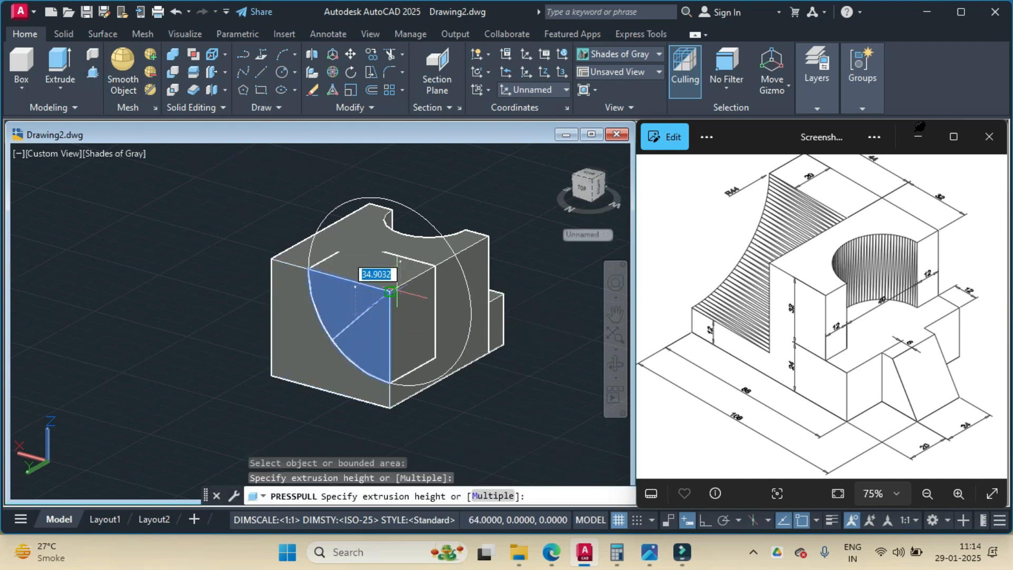
pyautogui.write('44')
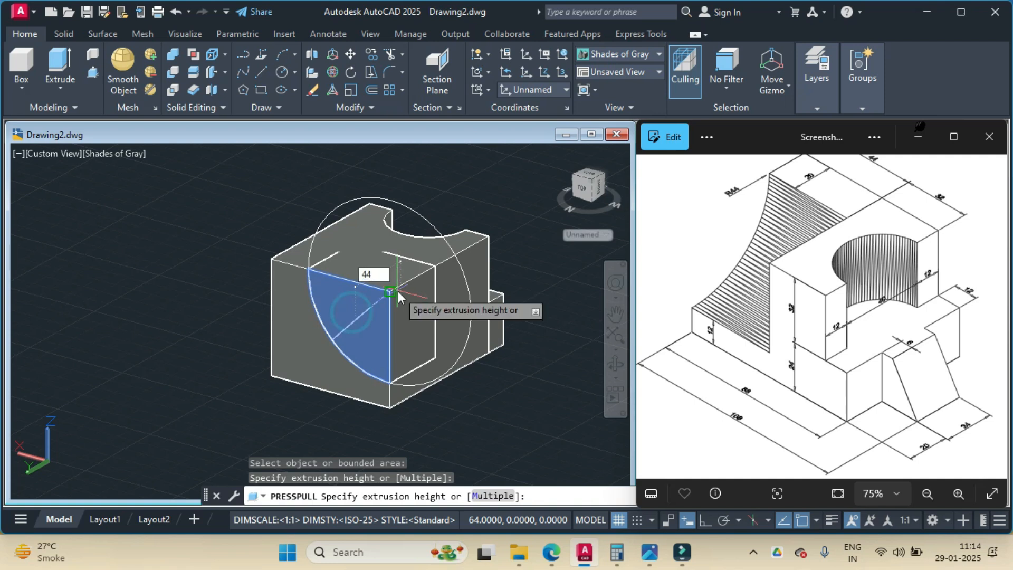
pyautogui.press('Return')
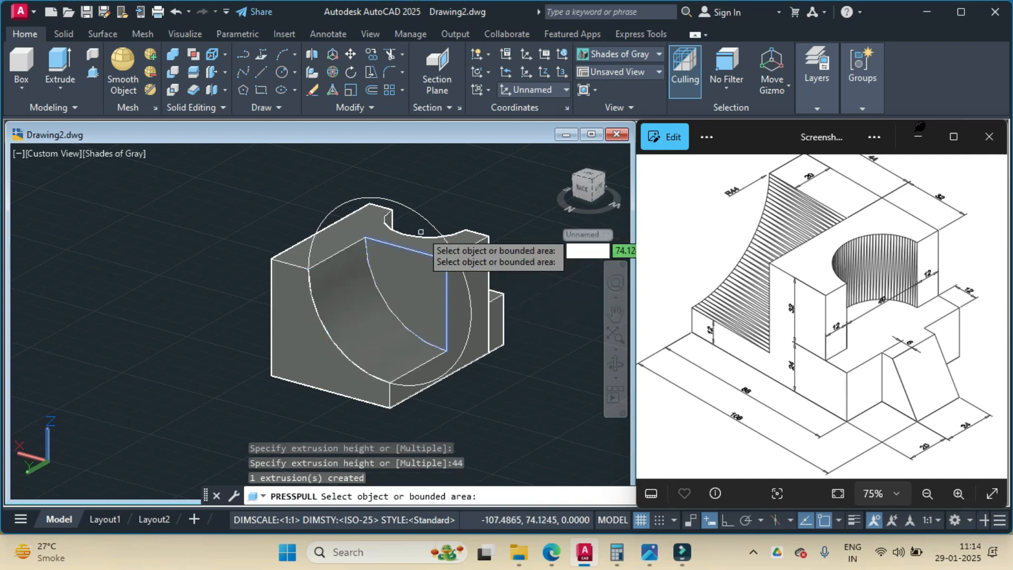
pyautogui.press('Return')
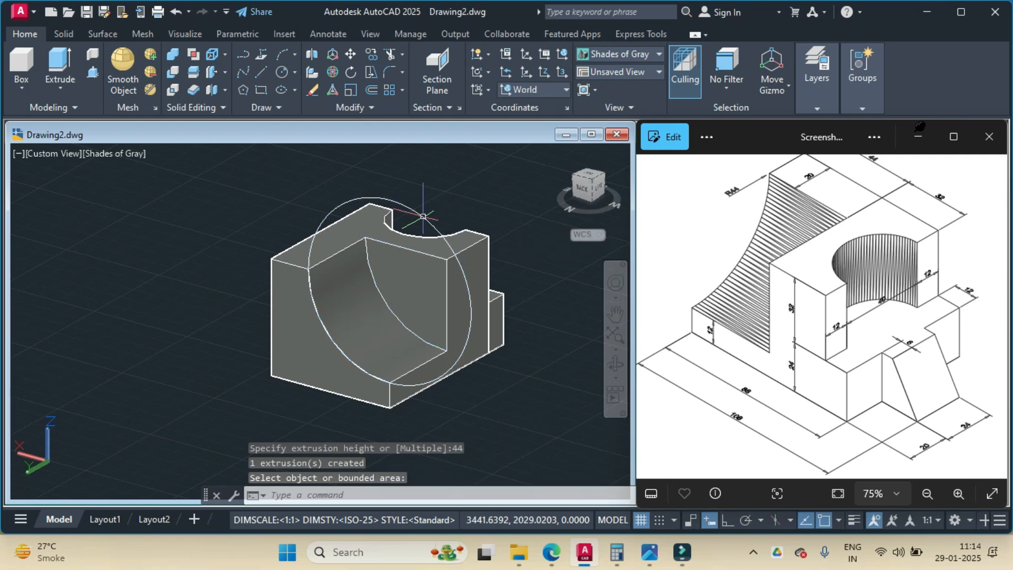
pyautogui.click(423, 217)
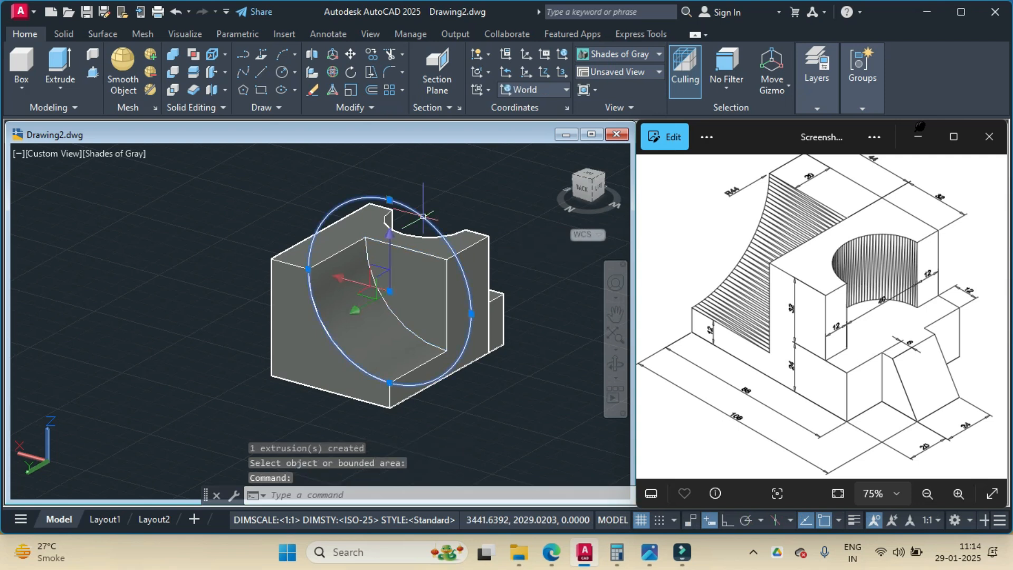
pyautogui.press('Delete')
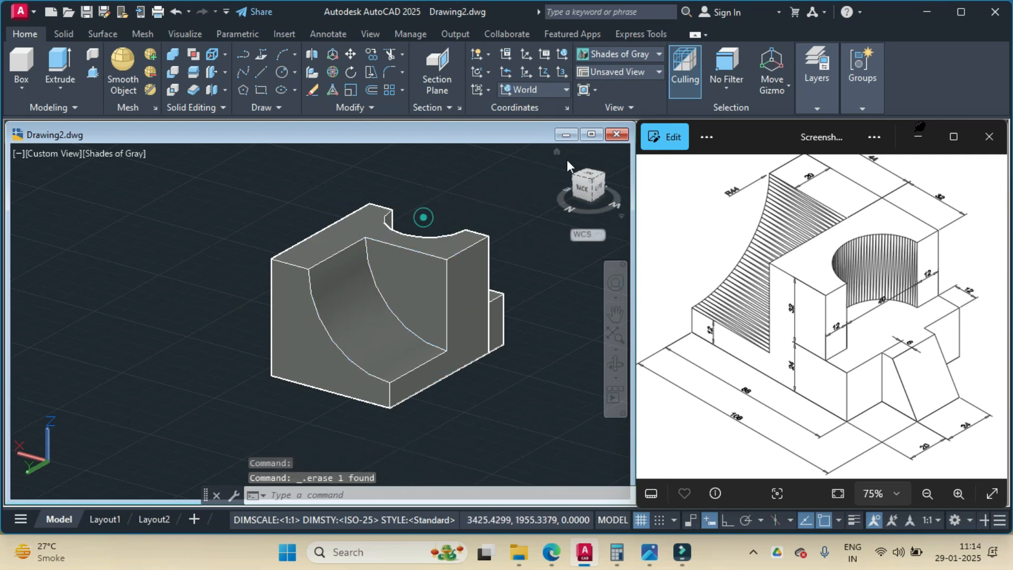
# - Restore the home view of the model and switch its projection from perspective to parallel
pyautogui.click(558, 151)
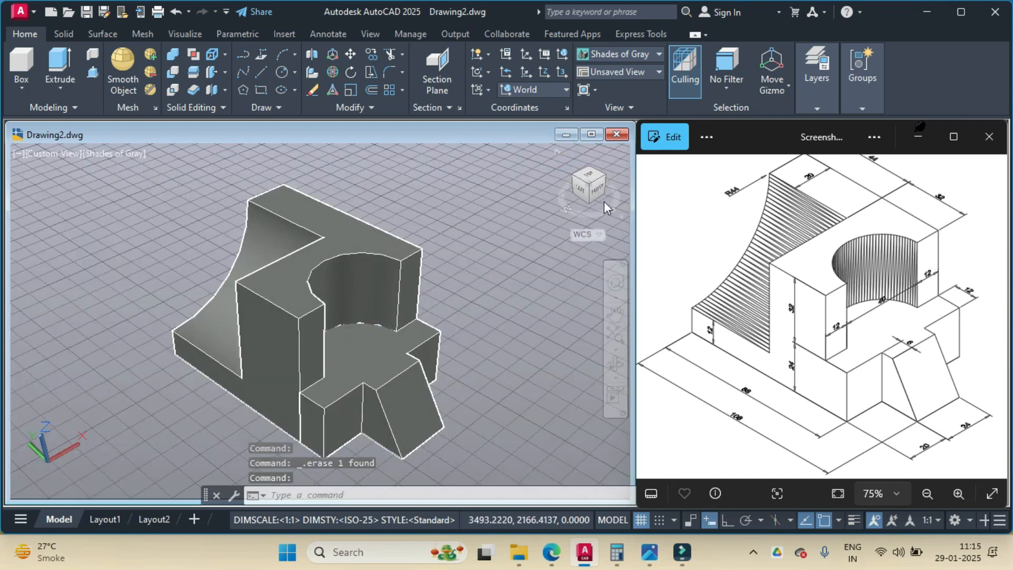
pyautogui.rightClick(599, 182)
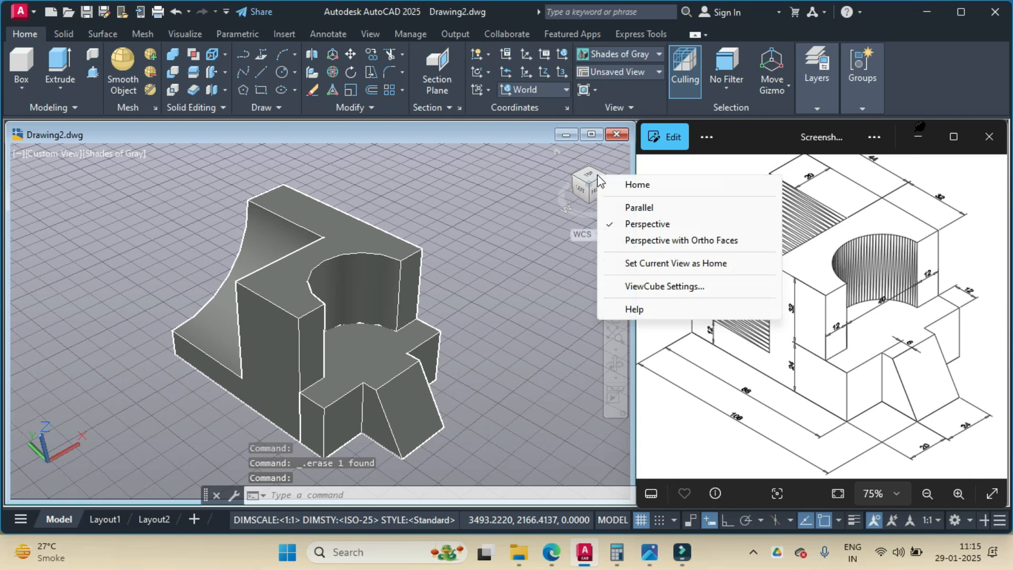
pyautogui.click(638, 207)
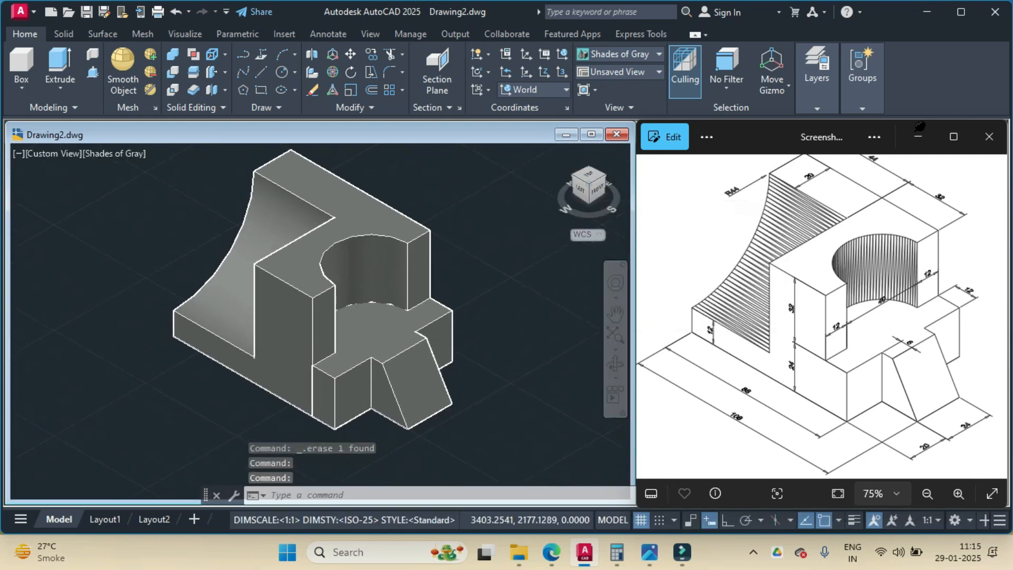
# - Union all the separate solids of the block into a single solid
pyautogui.scroll(-2, 375, 297)
pyautogui.moveTo(375, 298); pyautogui.dragTo(372, 320, button='middle')
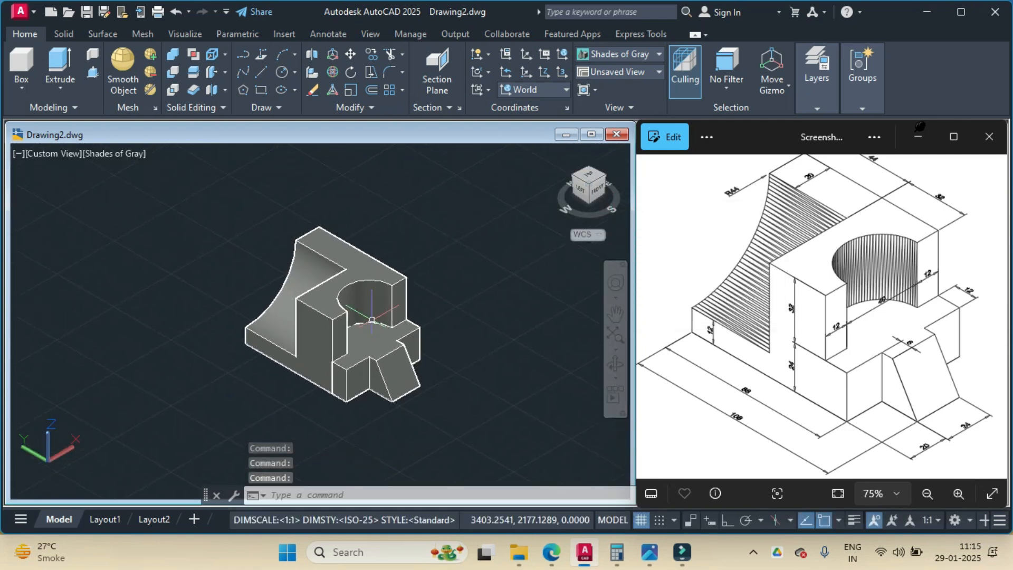
pyautogui.write('Un')
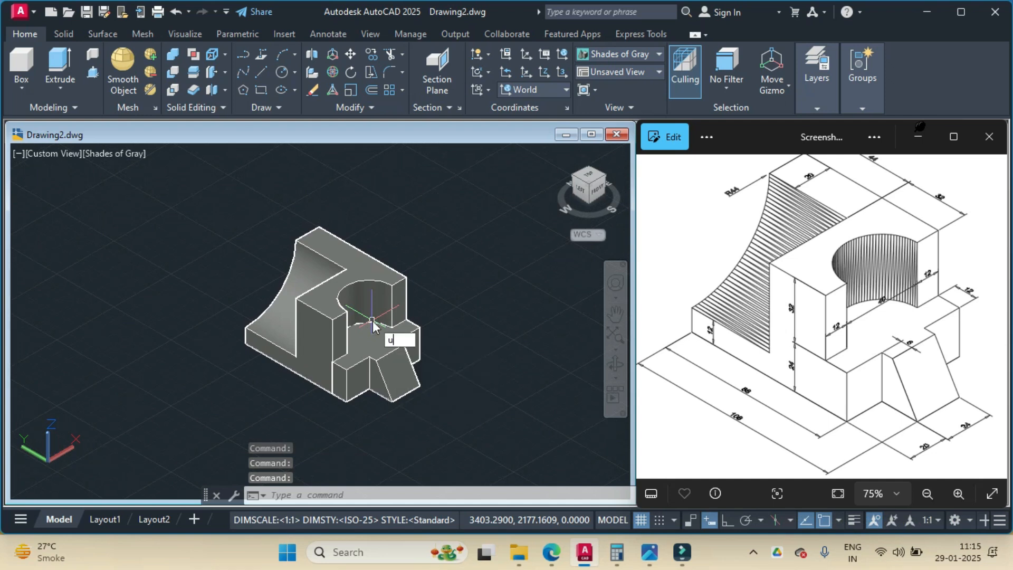
pyautogui.write('i')
pyautogui.press('Return')
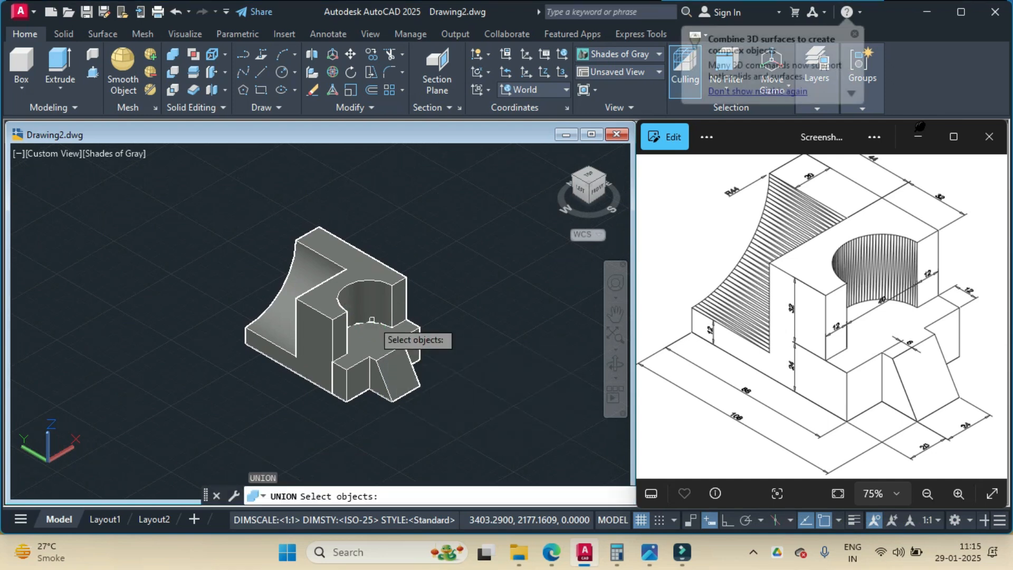
pyautogui.click(198, 192)
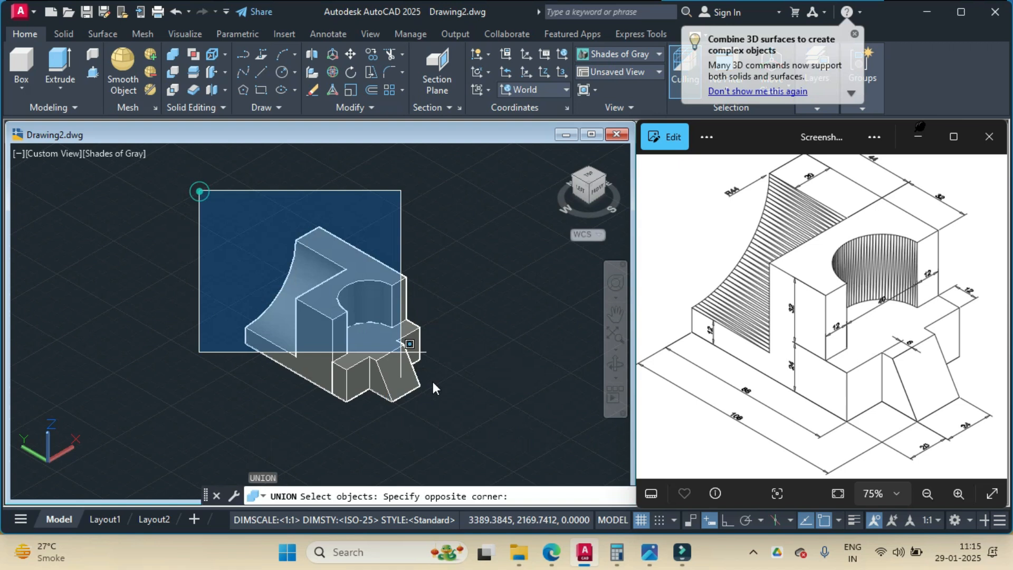
pyautogui.click(501, 450)
pyautogui.press('Return')
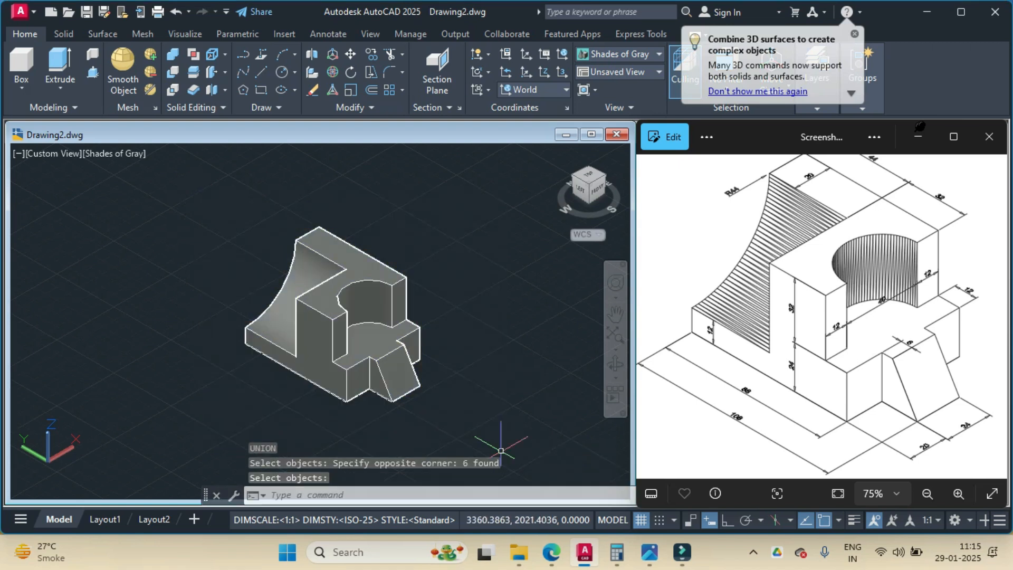
# - Orbit the finished solid to examine its curved recess, notch and sloped tongue against the reference drawing
pyautogui.click(612, 377)
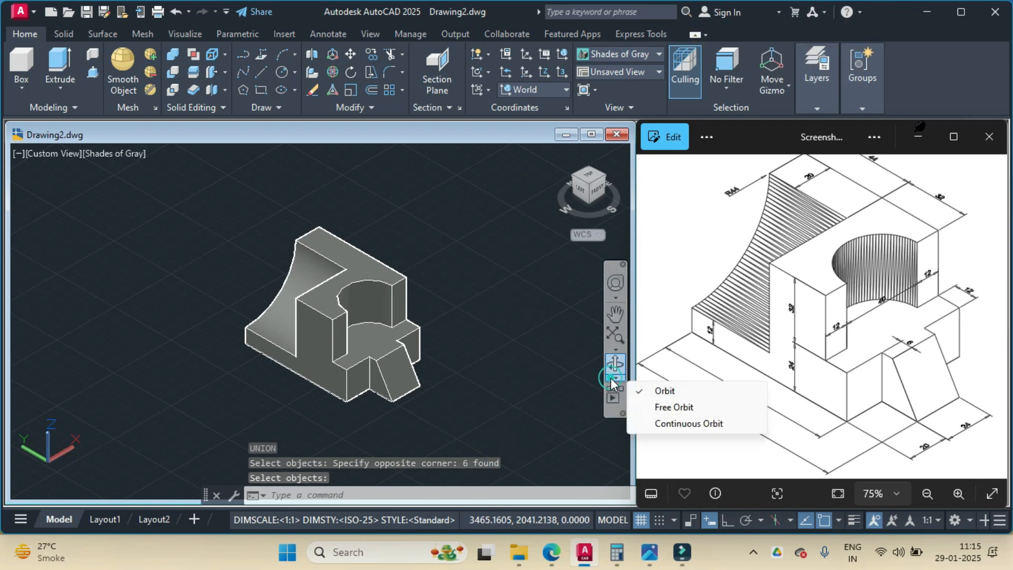
pyautogui.click(664, 391)
pyautogui.moveTo(370, 339); pyautogui.dragTo(394, 325)
pyautogui.scroll(2, 392, 323)
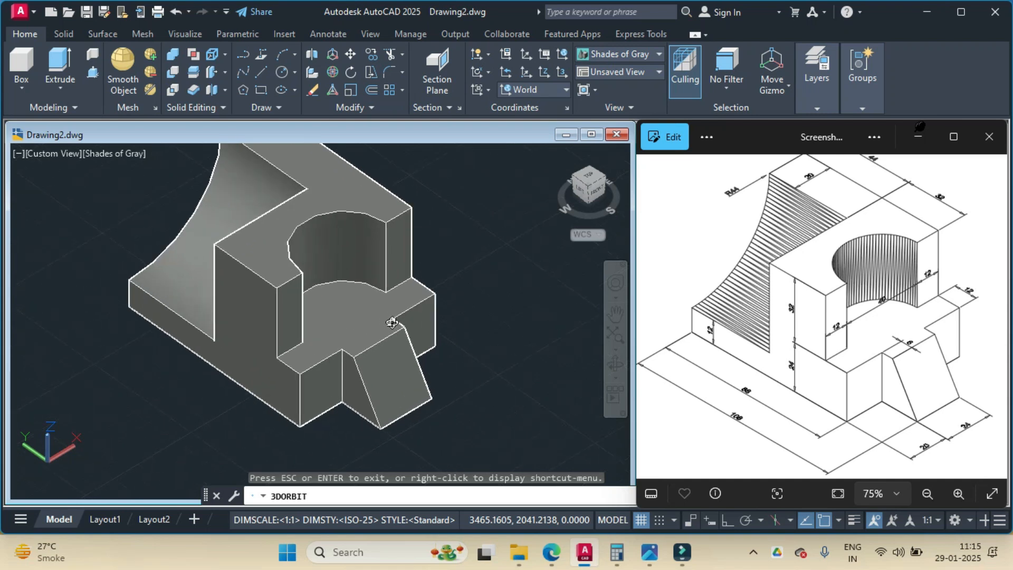
pyautogui.scroll(-1, 330, 285)
pyautogui.moveTo(330, 285); pyautogui.dragTo(358, 328, button='middle')
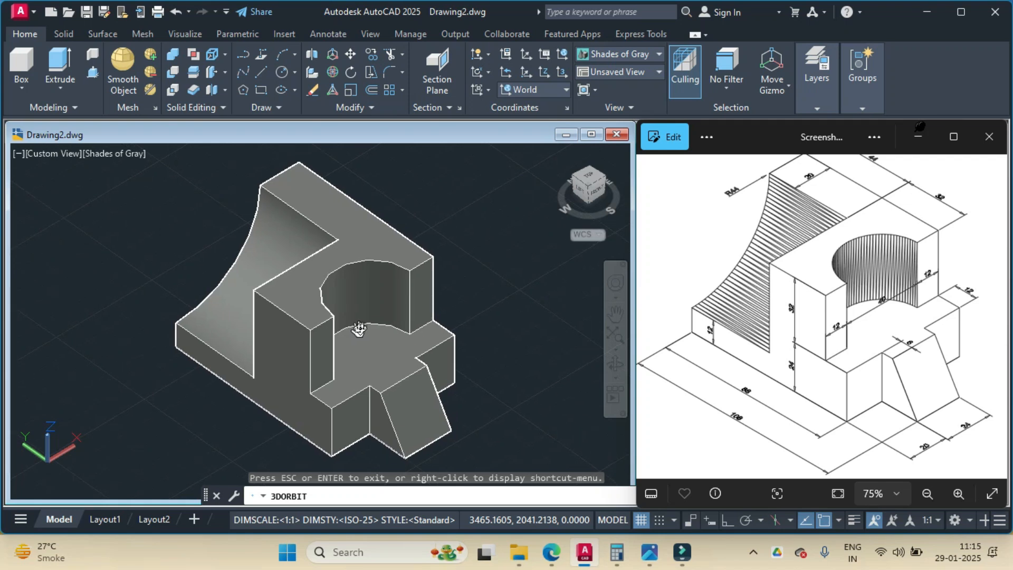
pyautogui.press('Escape')
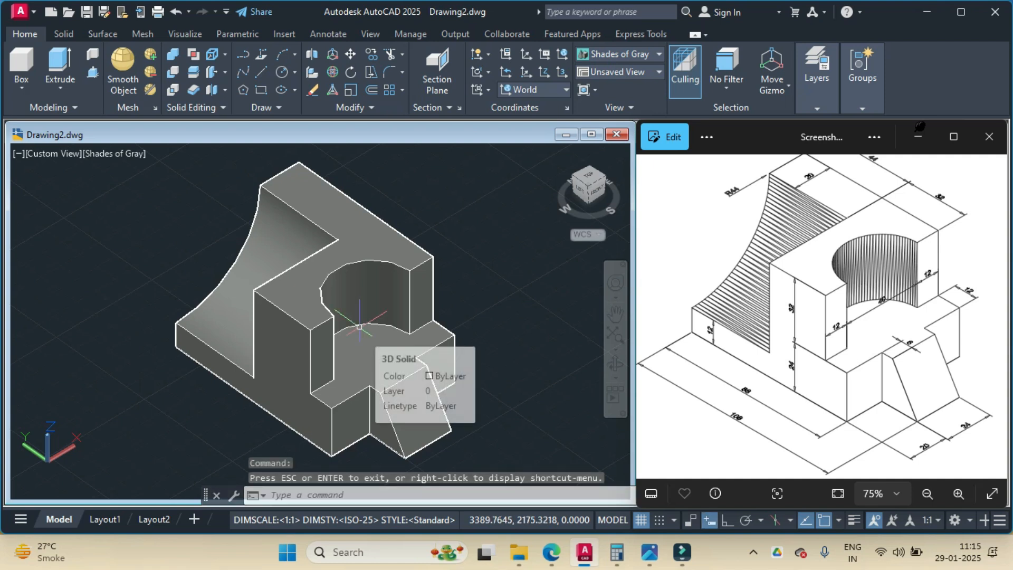